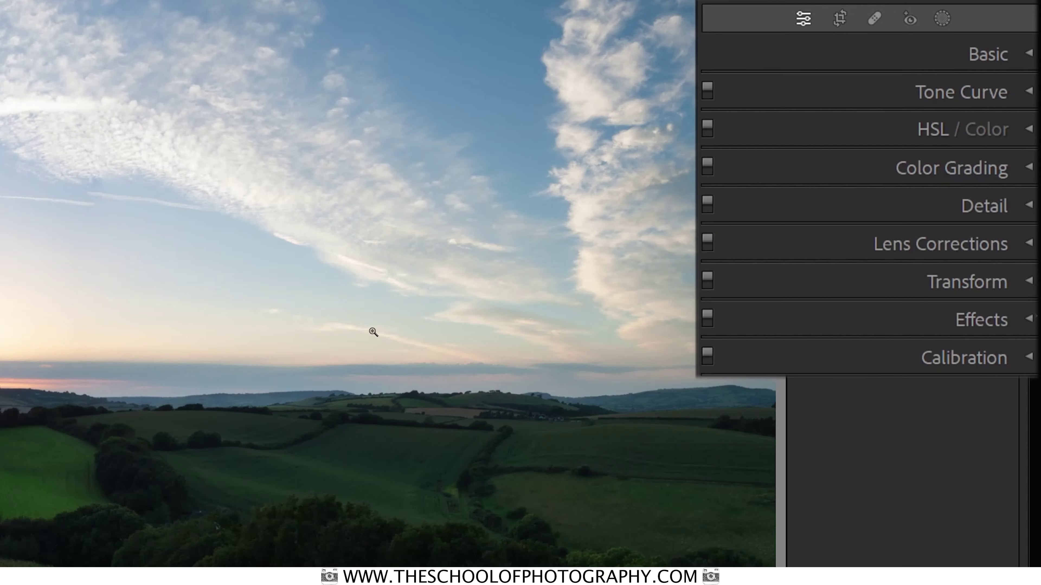
Open the landscape panorama IMG_6839-Pano.dng and create an automatic Sky mask on it.
left_click(944, 19)
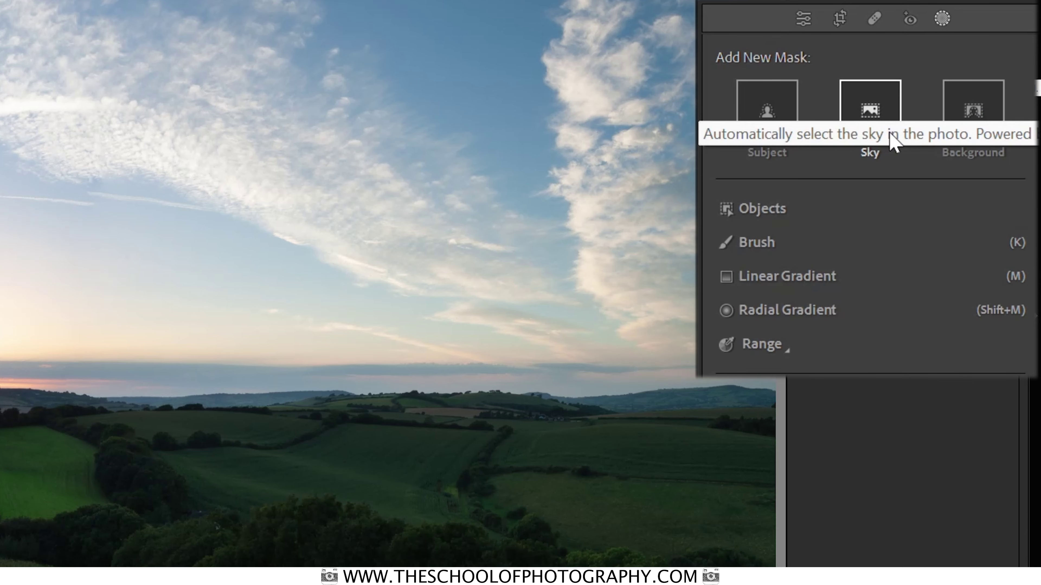
left_click(881, 115)
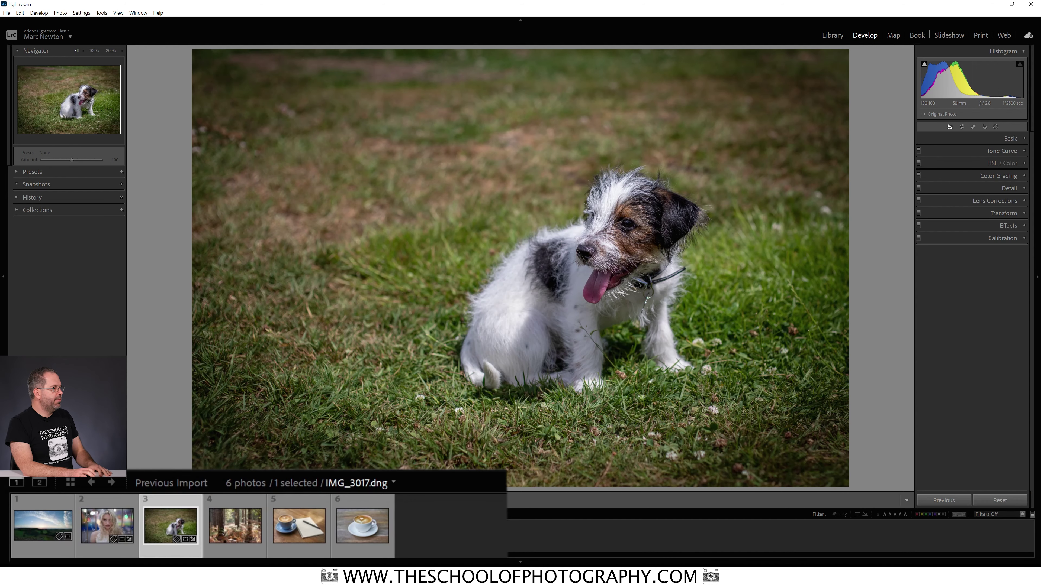
left_click(43, 551)
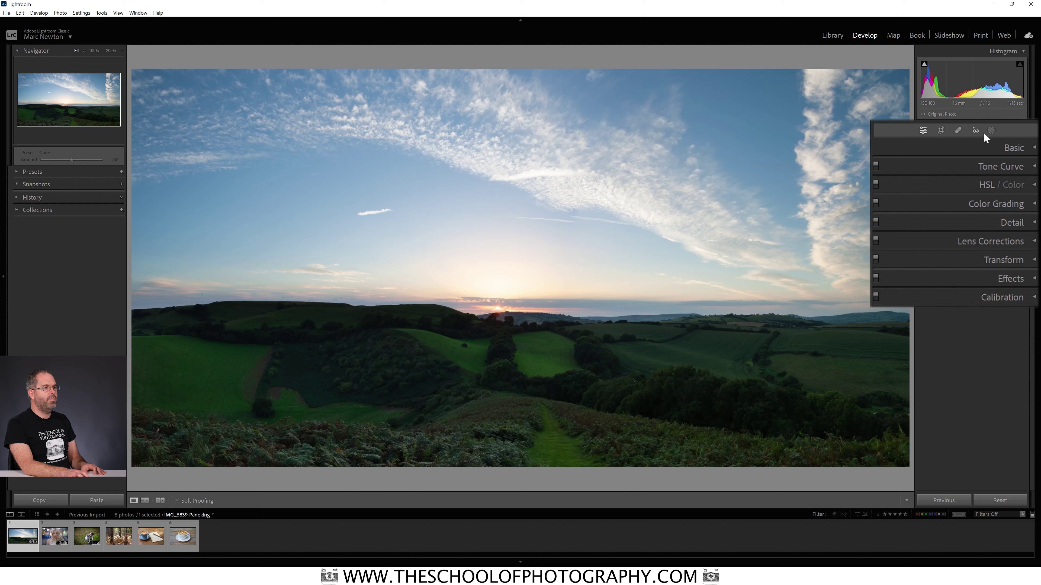
left_click(993, 130)
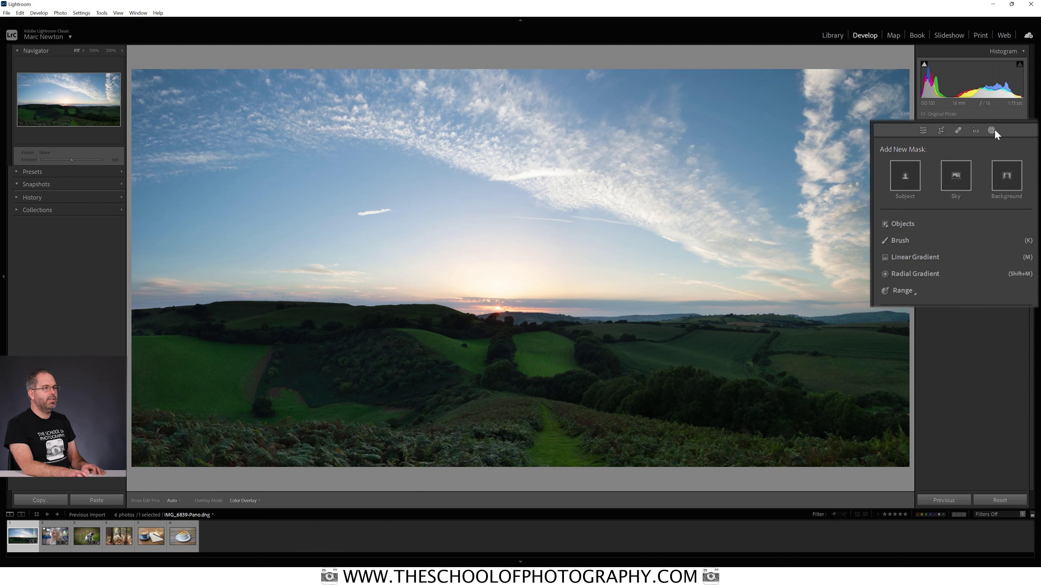
left_click(961, 180)
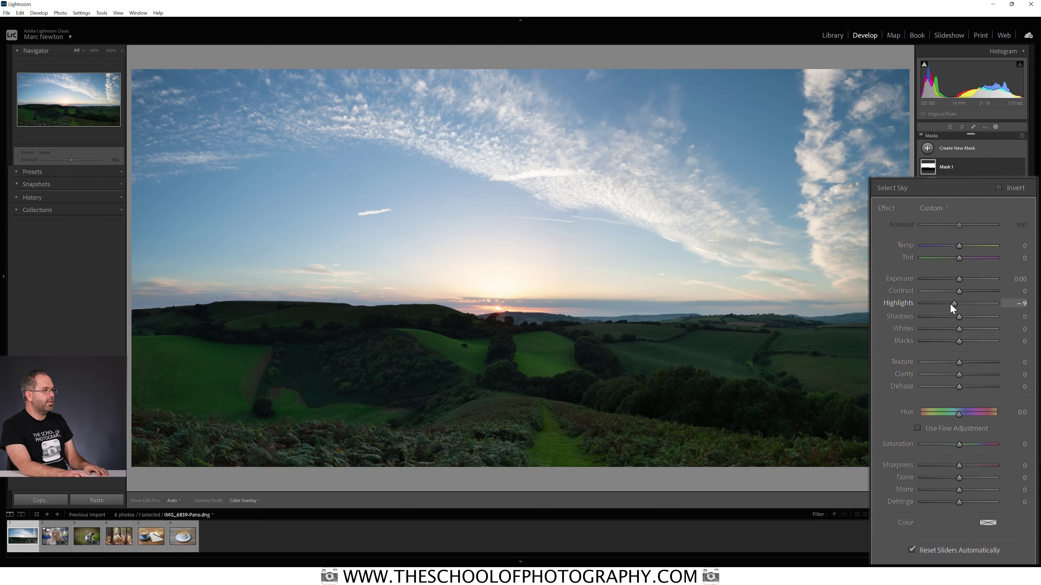
Adjust the sky mask with Contrast 14, Highlights −90, Shadows 30 and Blacks −10.
left_click_drag(919, 304, 924, 303)
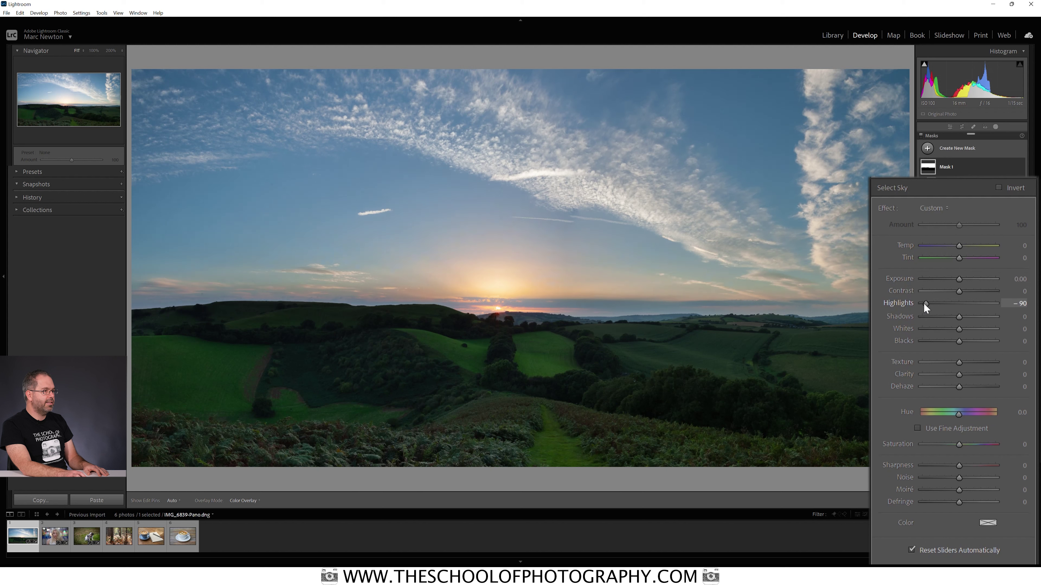
left_click_drag(922, 302, 924, 302)
left_click_drag(958, 317, 968, 317)
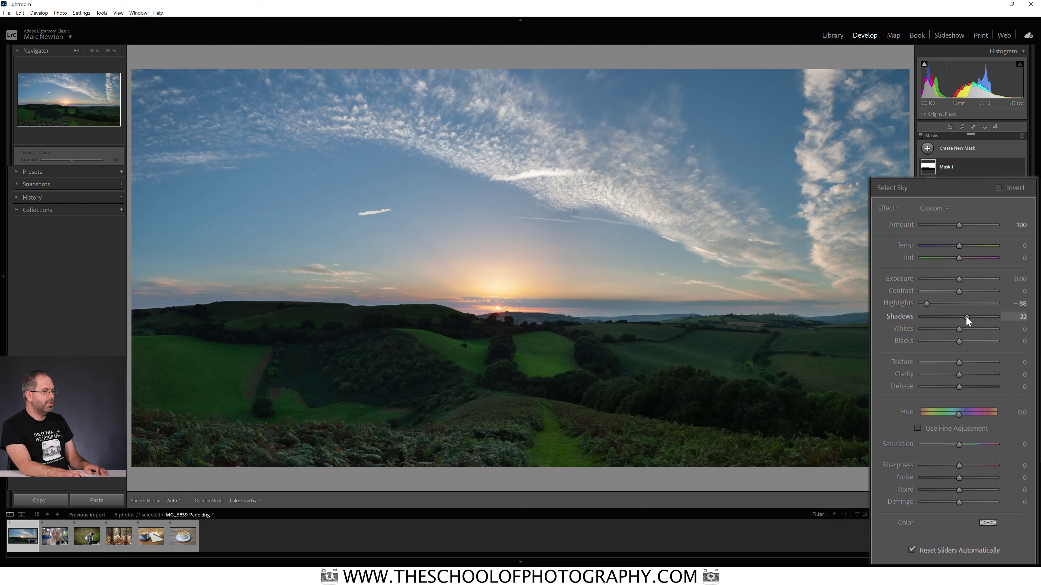
left_click_drag(959, 291, 963, 291)
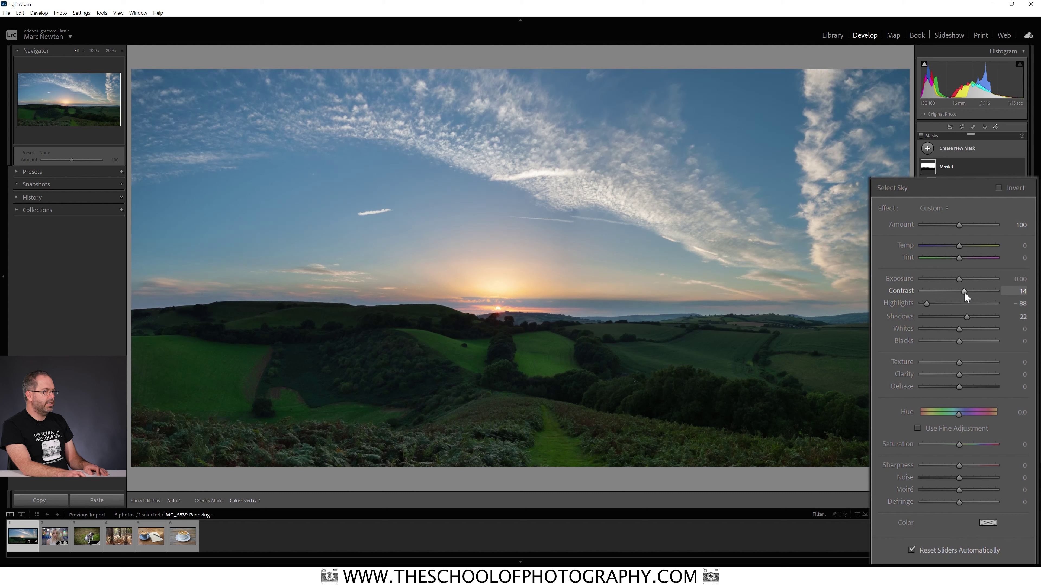
left_click_drag(959, 342, 930, 309)
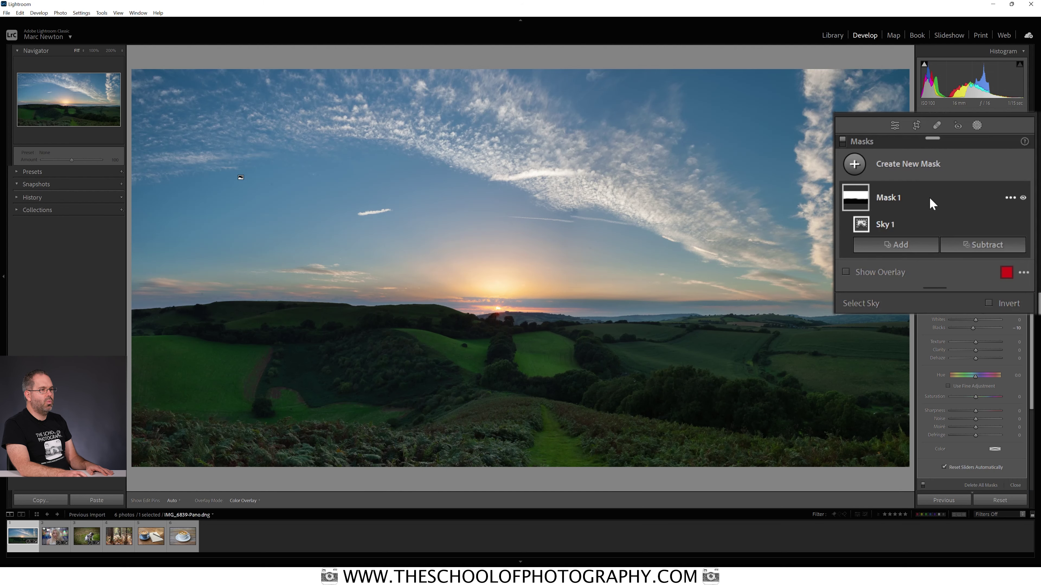
Duplicate and invert Mask 1, and rename the inverted copy Ground.
left_click(1010, 198)
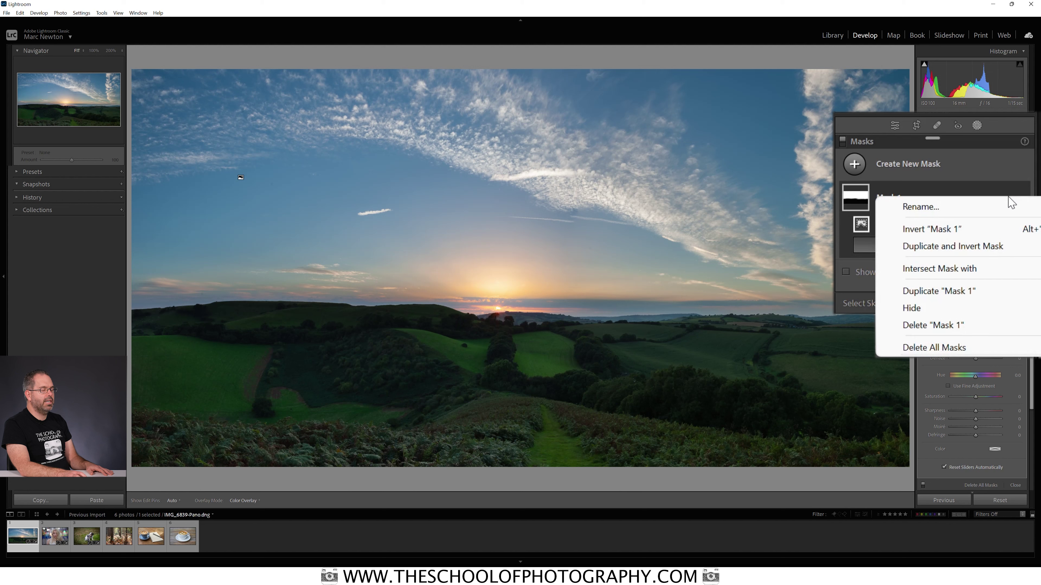
left_click(972, 247)
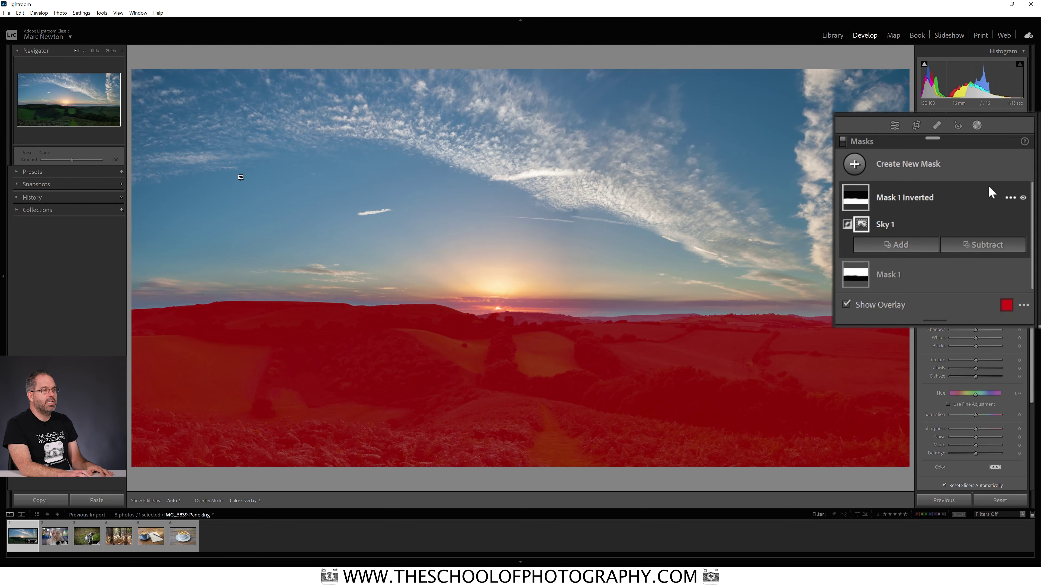
left_click(1009, 199)
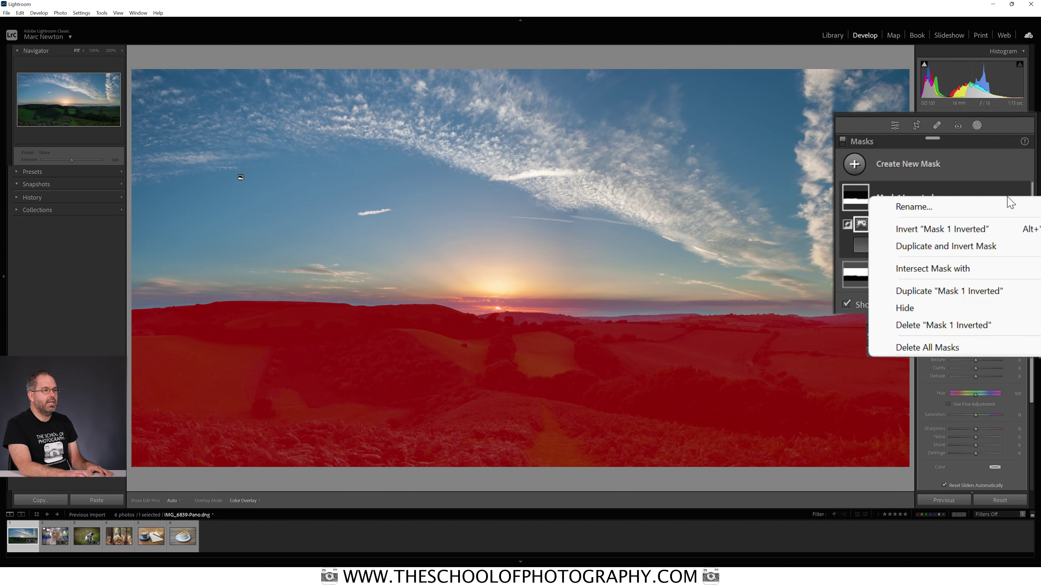
left_click(977, 206)
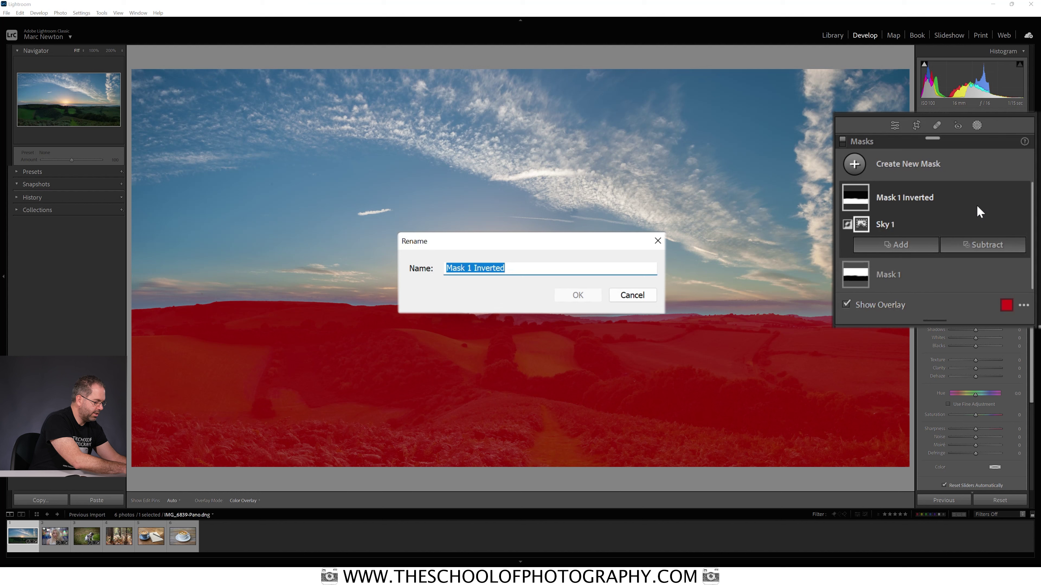
type("Ground")
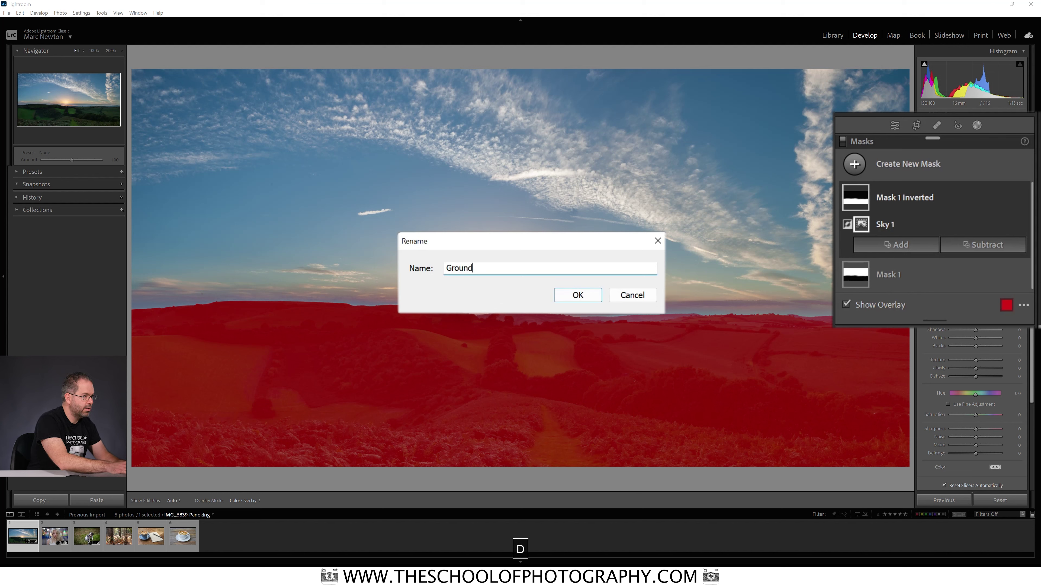
key("Return")
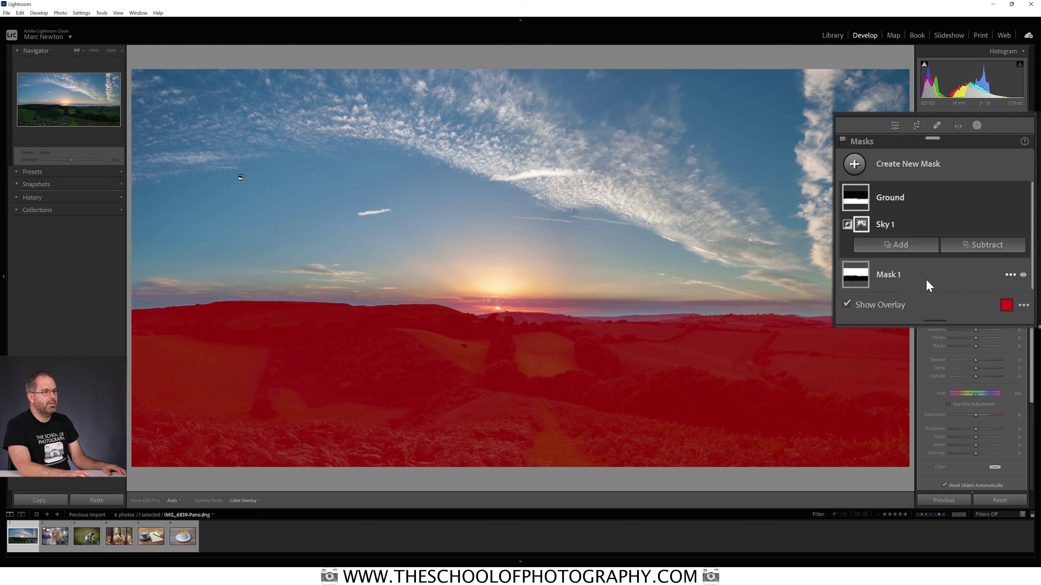
Rename Mask 1 as Sky and set its Highlights to −91.
left_click(1011, 274)
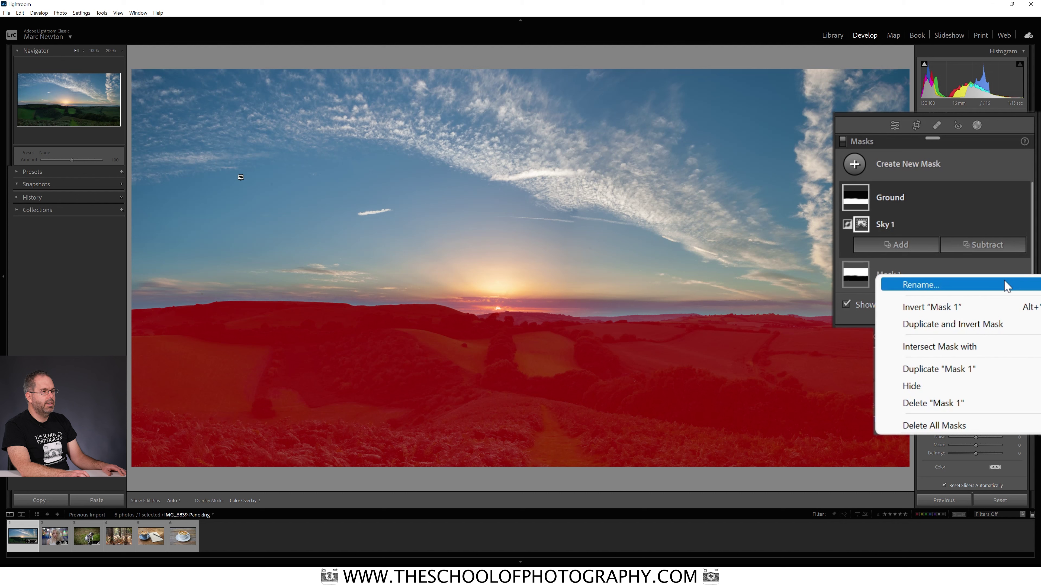
left_click(1005, 283)
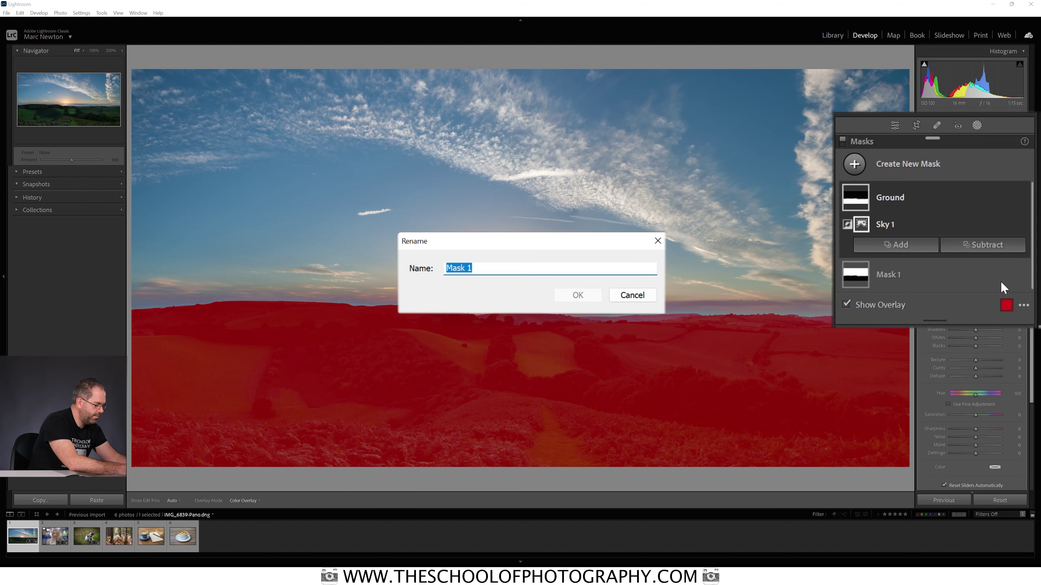
type("Sky")
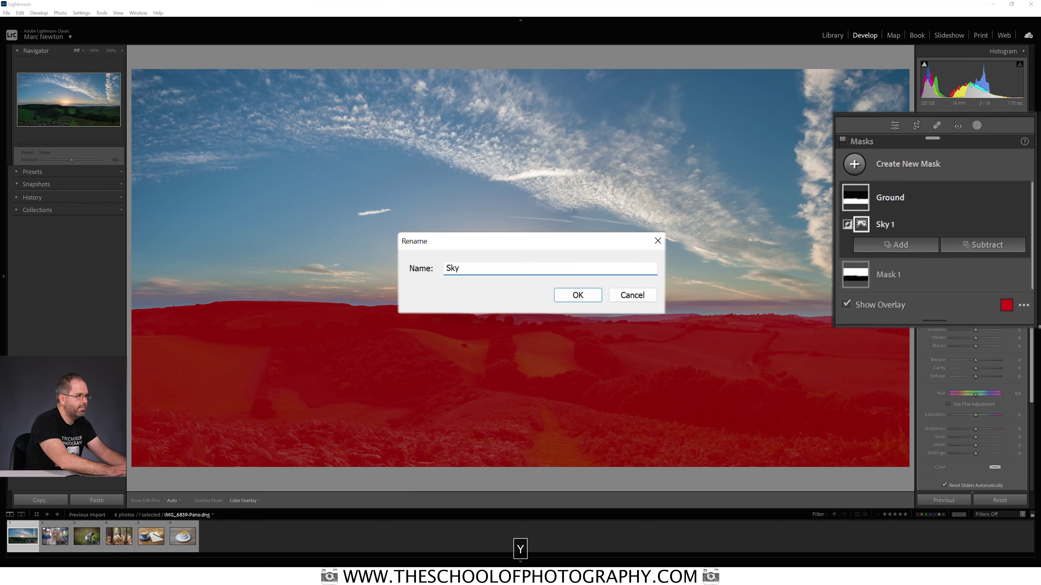
key("Return")
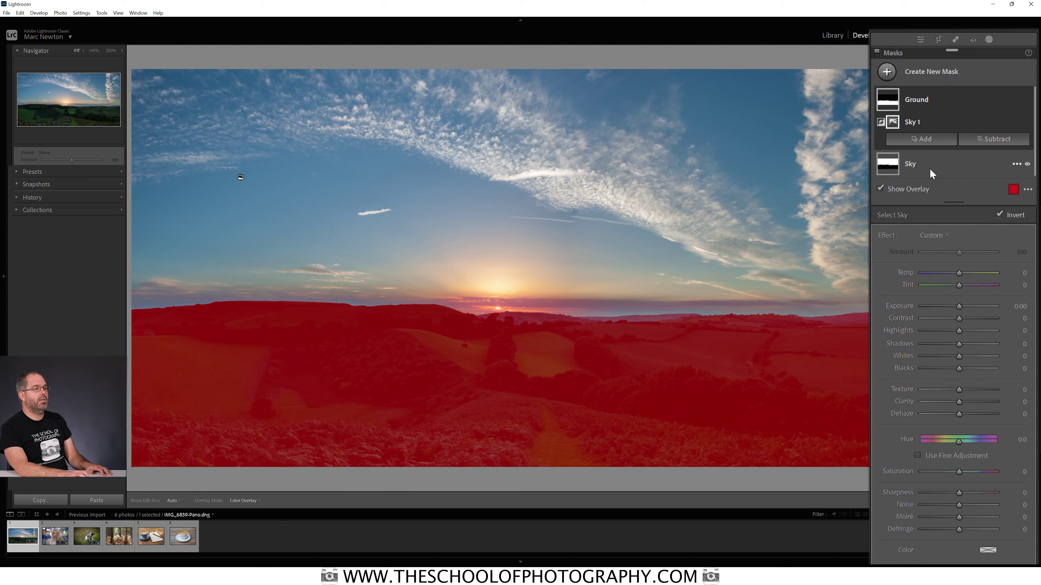
left_click(929, 167)
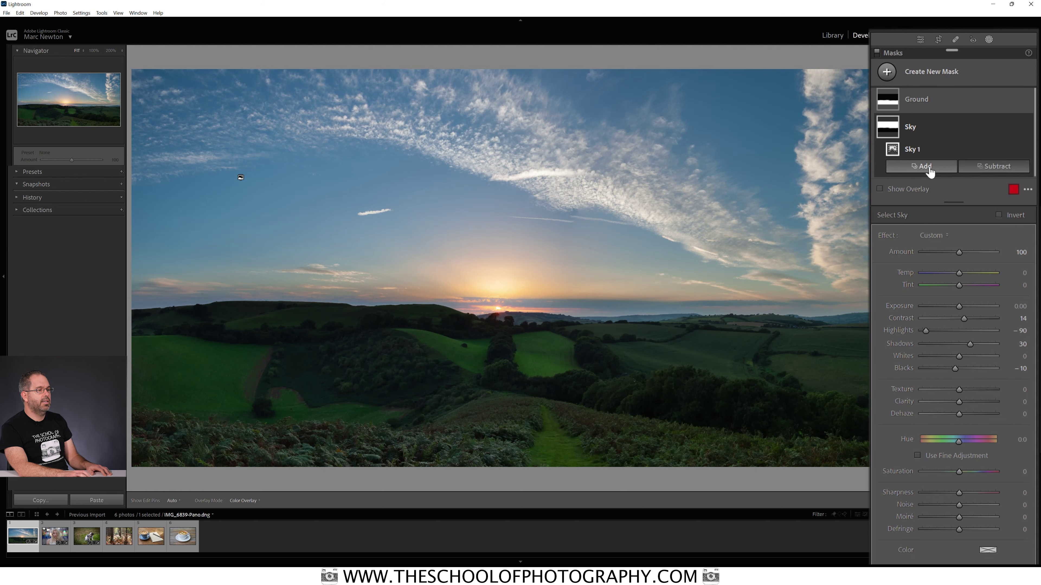
left_click_drag(925, 329, 925, 333)
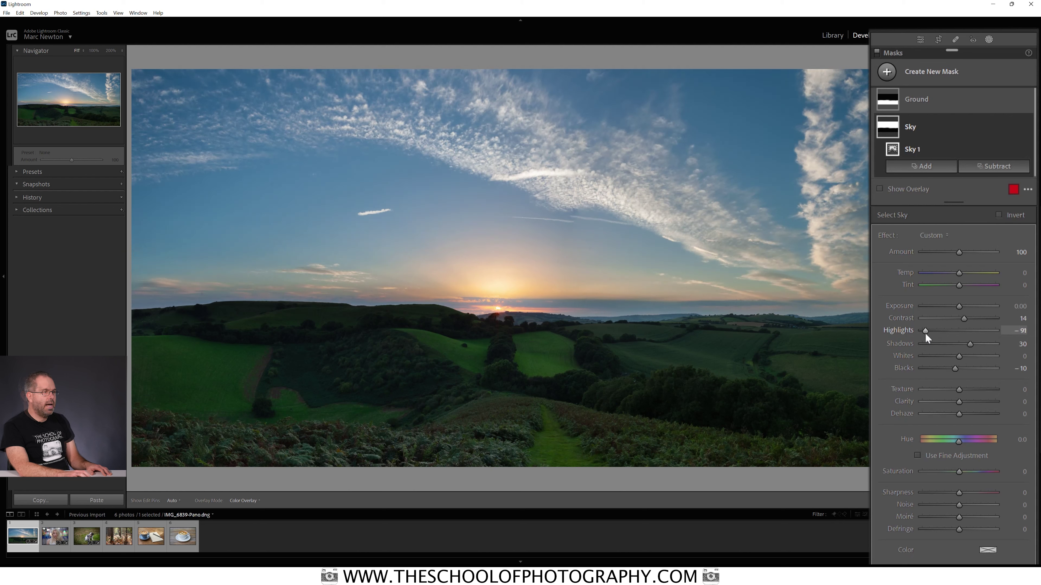
Hide the overlay on the Ground mask and set Exposure to 0.20, Contrast 15, Highlights −60, Shadows 88 and Blacks −8.
left_click(932, 108)
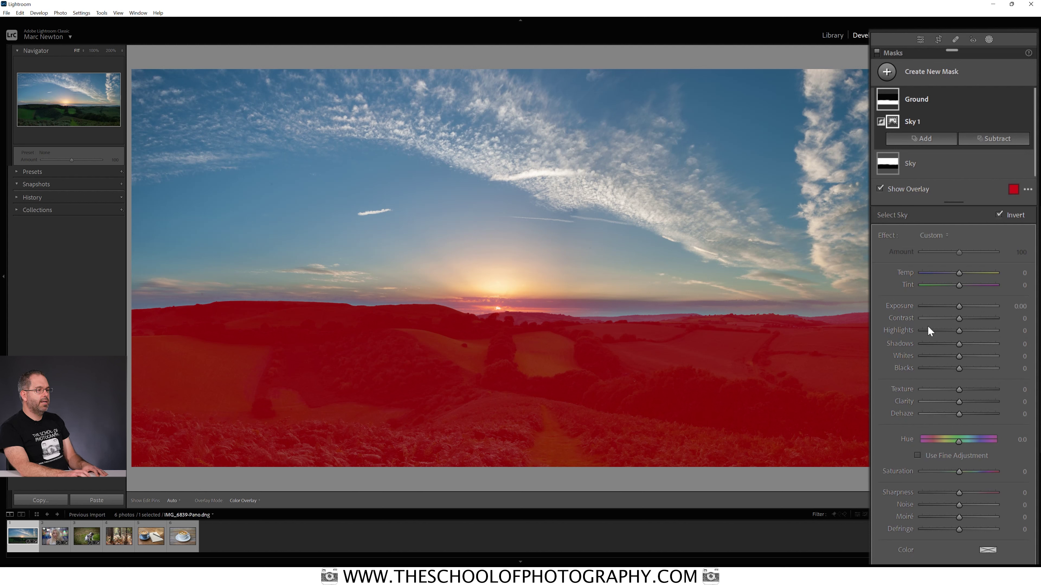
key("o")
left_click_drag(959, 346, 990, 345)
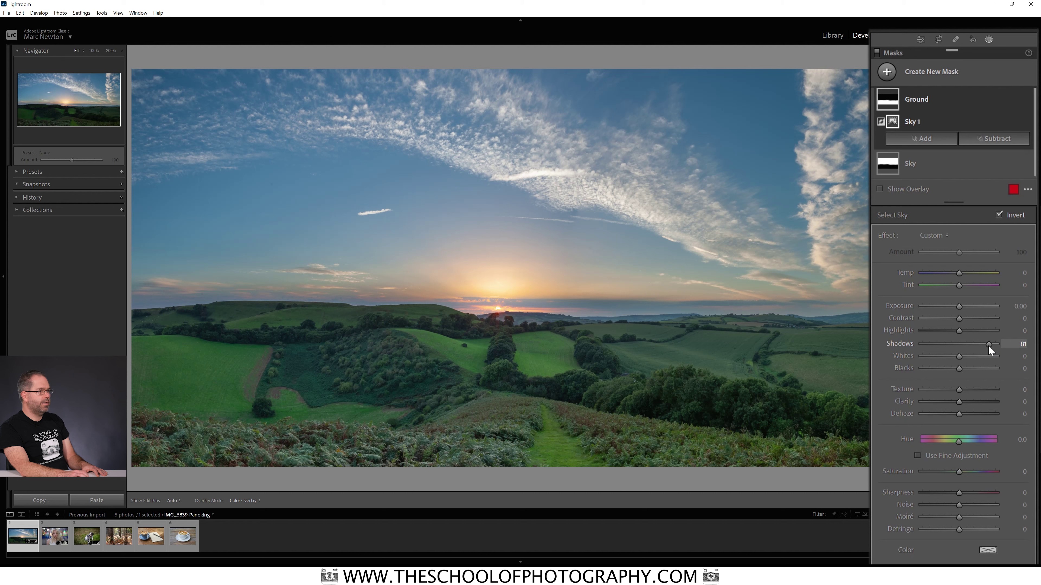
left_click_drag(961, 306, 962, 305)
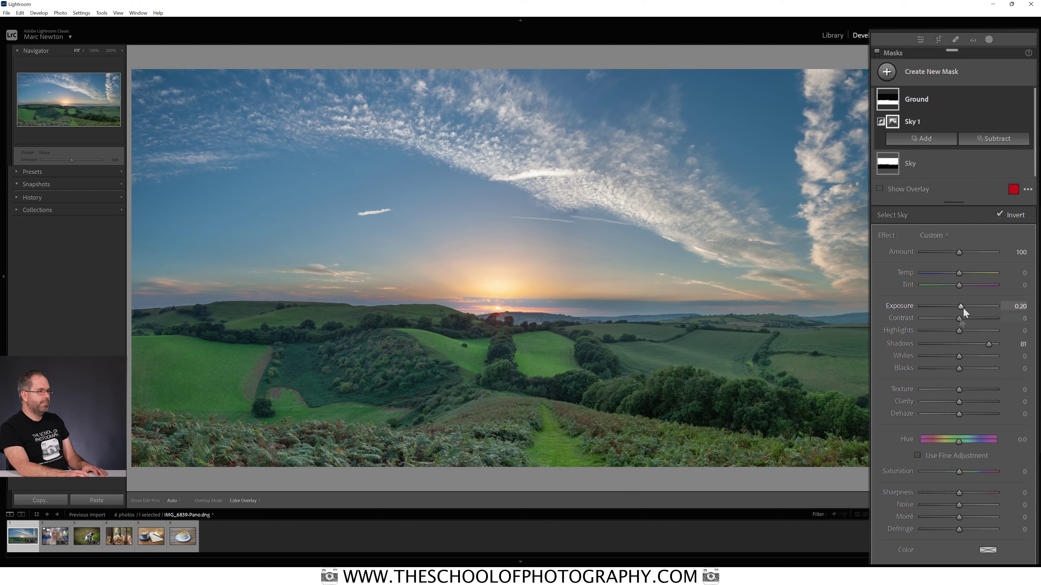
left_click_drag(959, 318, 959, 367)
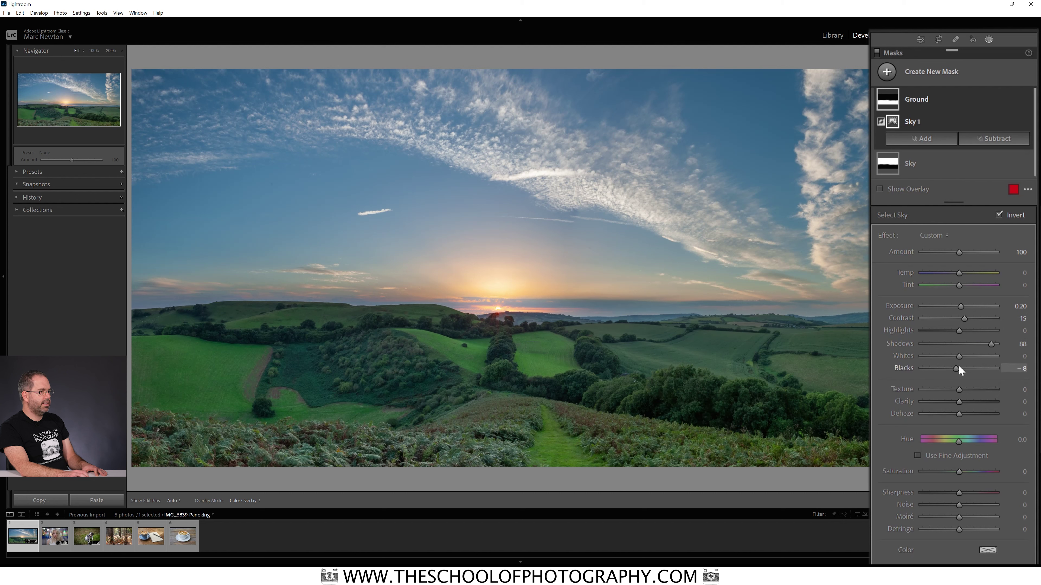
left_click_drag(957, 328, 953, 331)
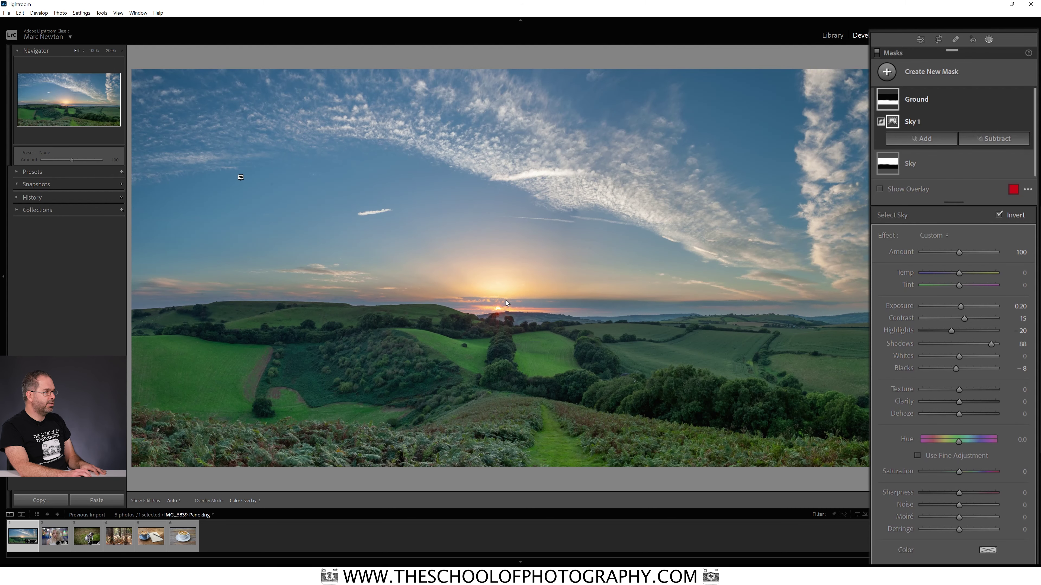
left_click_drag(953, 331, 942, 330)
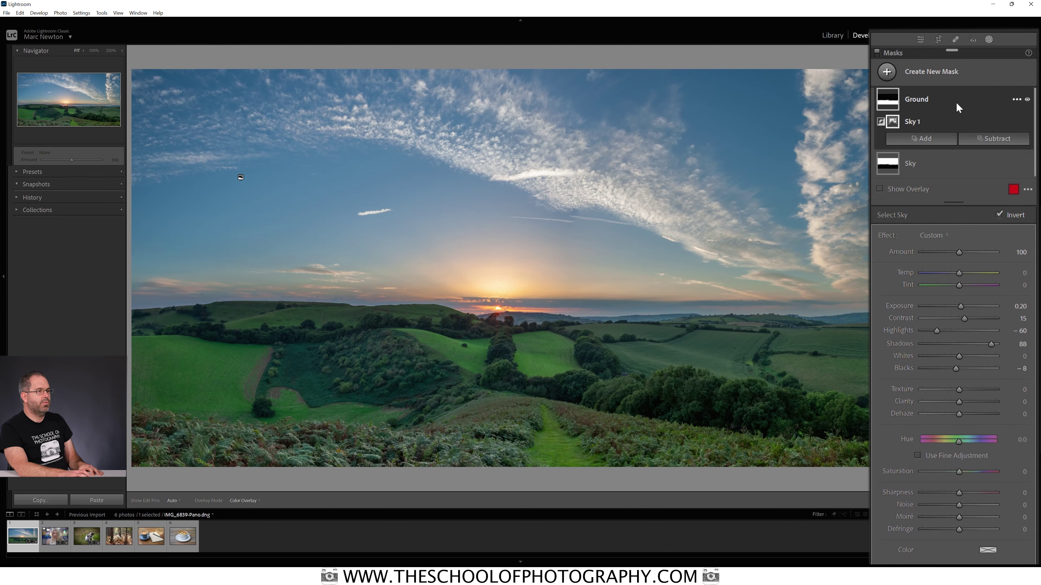
Compare the photo before and after by switching the Ground mask, the Sky mask and all masks together off and on again.
left_click(1027, 100)
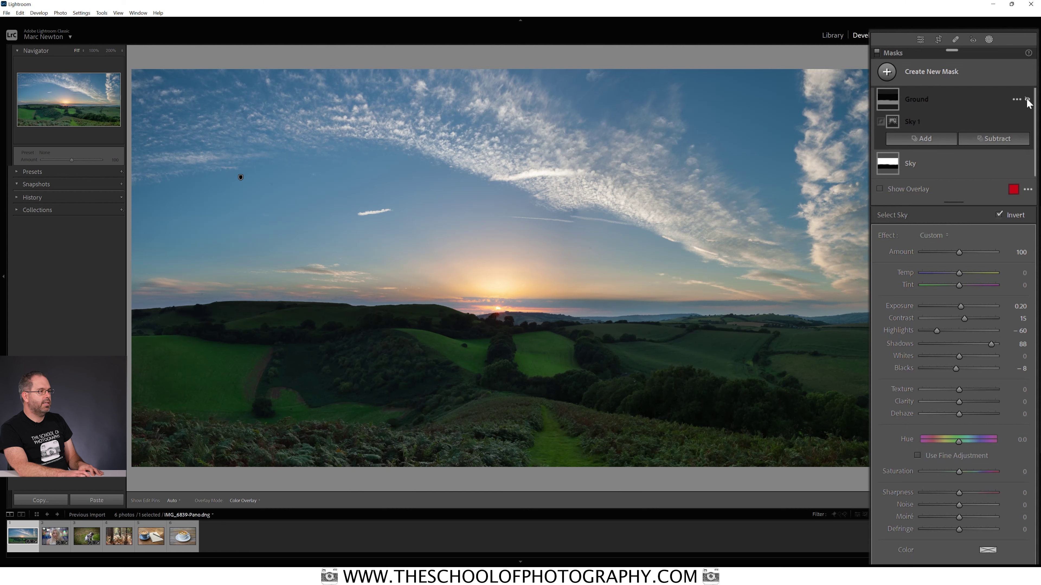
left_click(1027, 100)
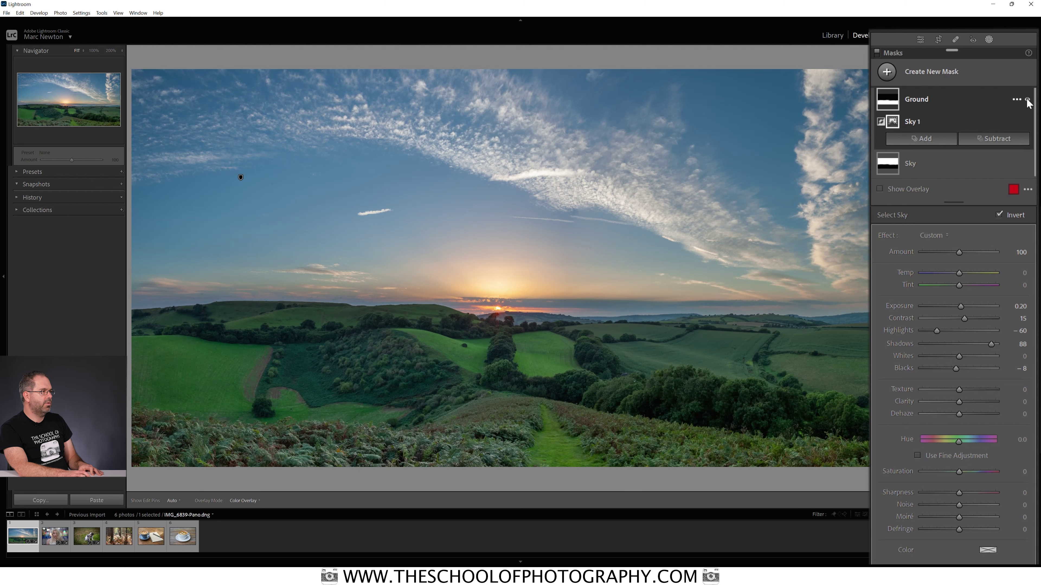
left_click(1027, 100)
left_click(1027, 100)
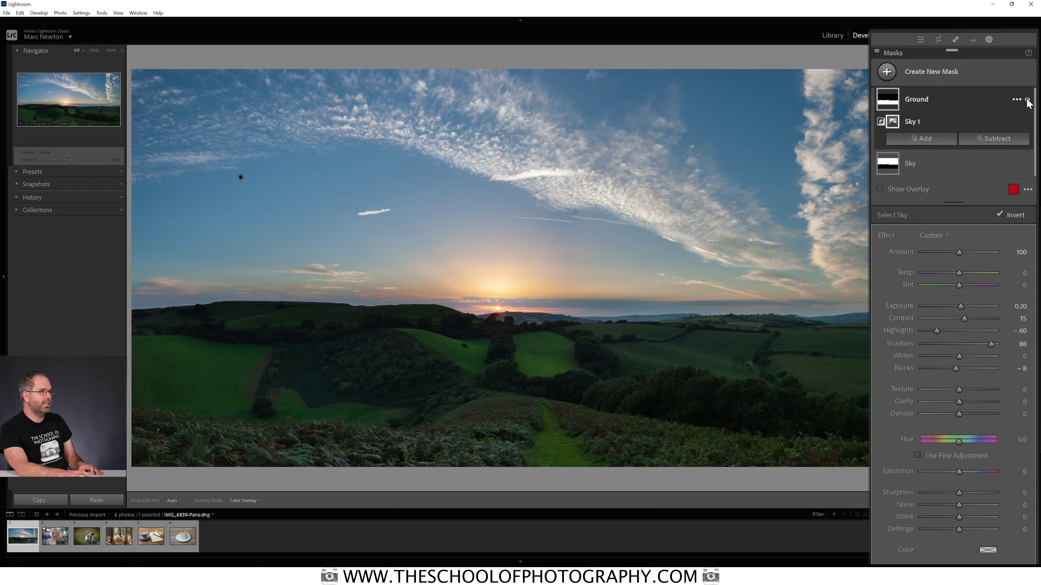
left_click(959, 164)
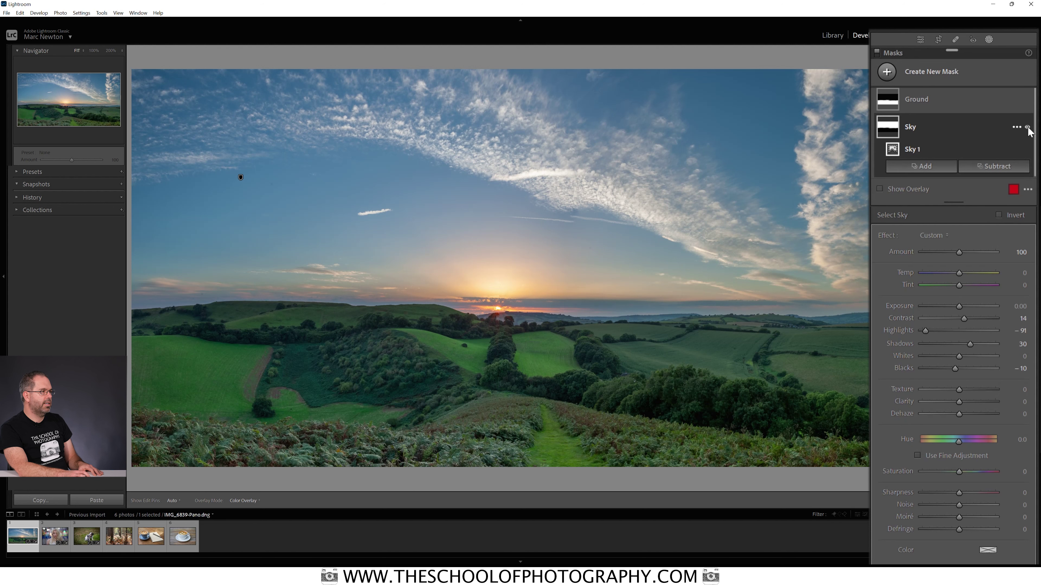
left_click(1027, 128)
left_click(1027, 128)
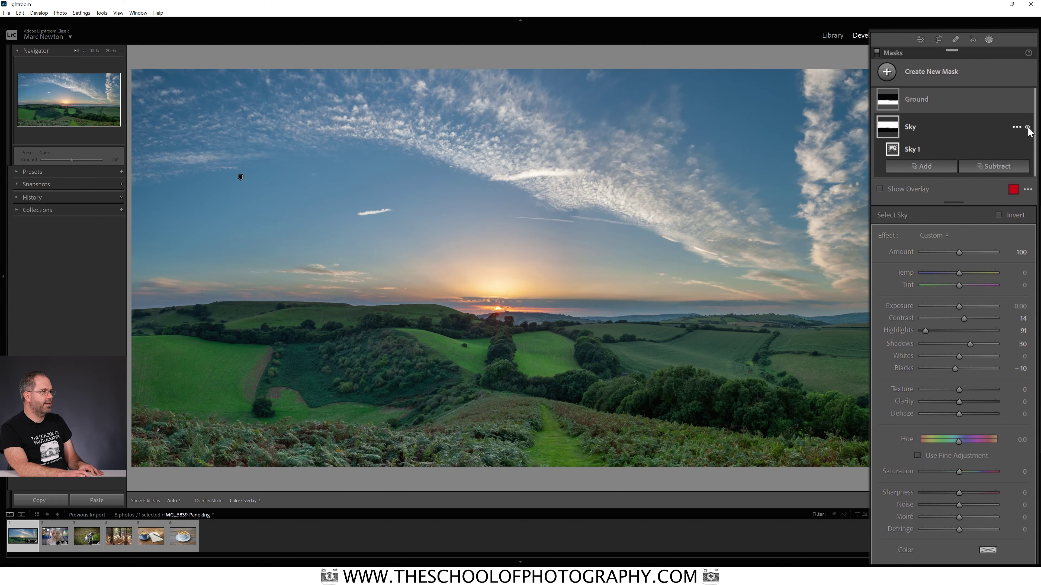
left_click(1027, 128)
left_click(1027, 128)
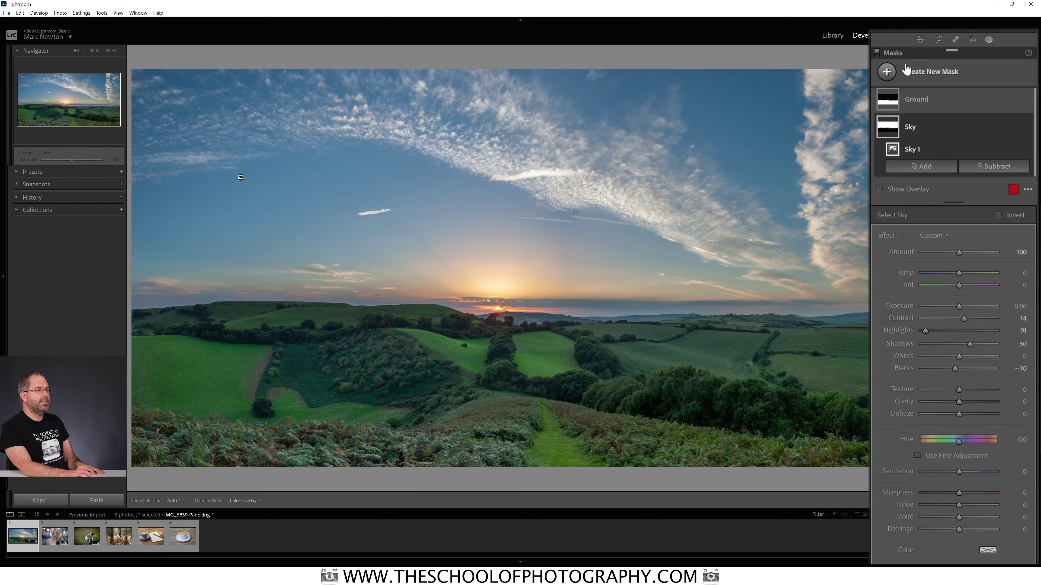
left_click(877, 52)
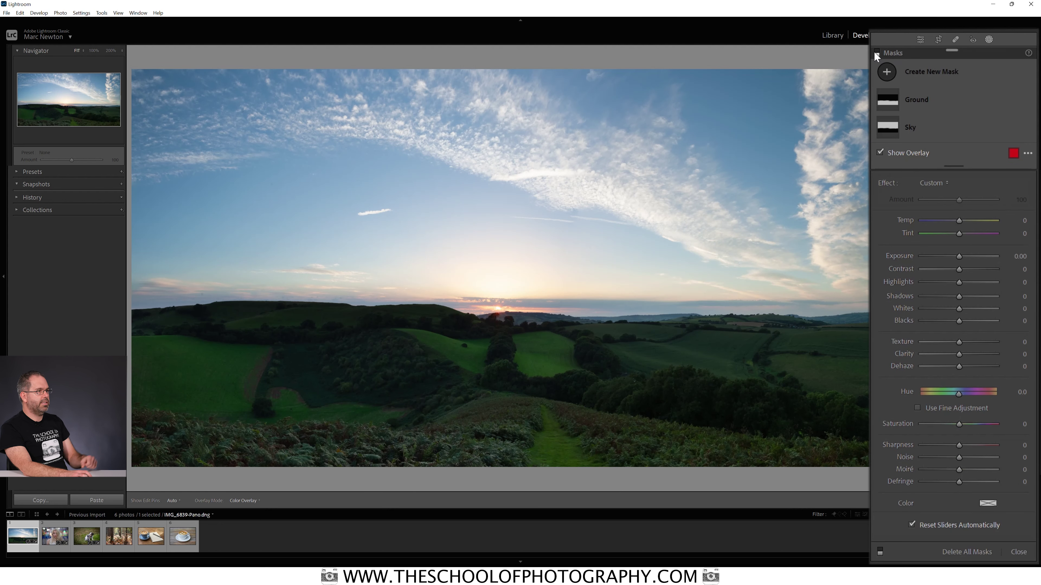
left_click(877, 52)
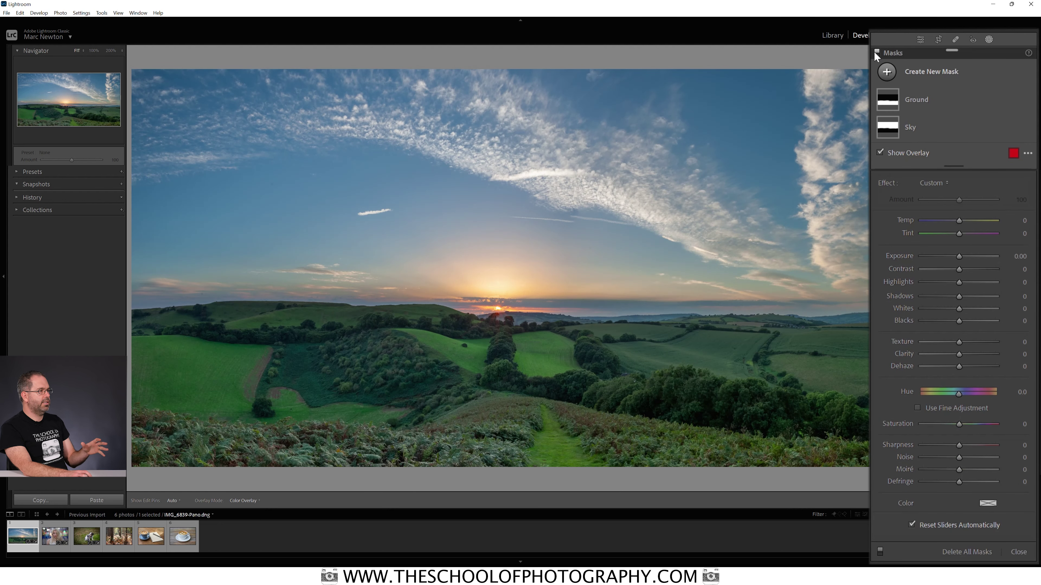
Close the masking tools and set the photo's global Highlights to −12, Shadows 26, Whites 18, Blacks −14 and Vibrance 18.
left_click(875, 52)
left_click(874, 52)
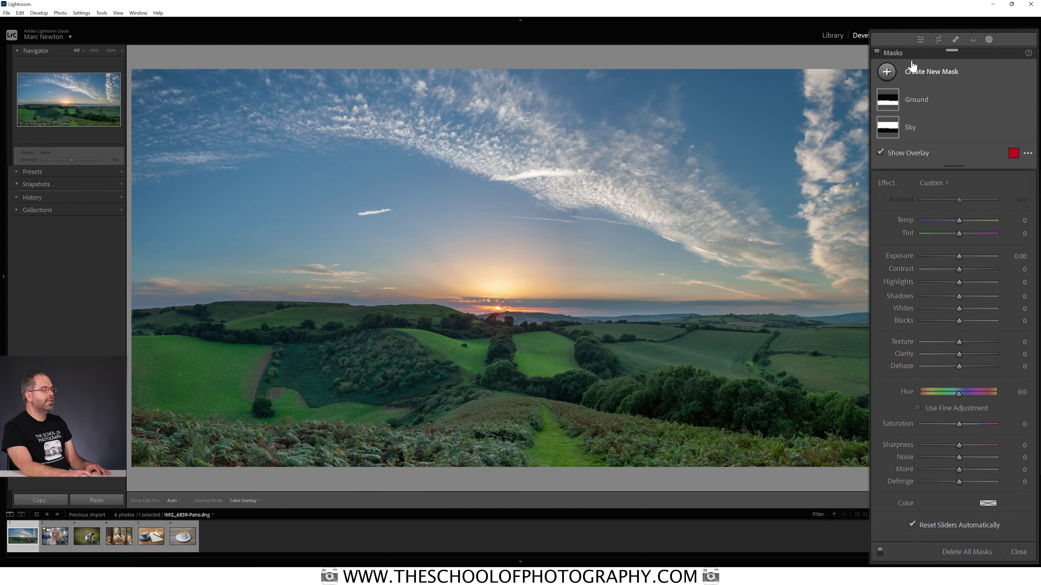
left_click(989, 39)
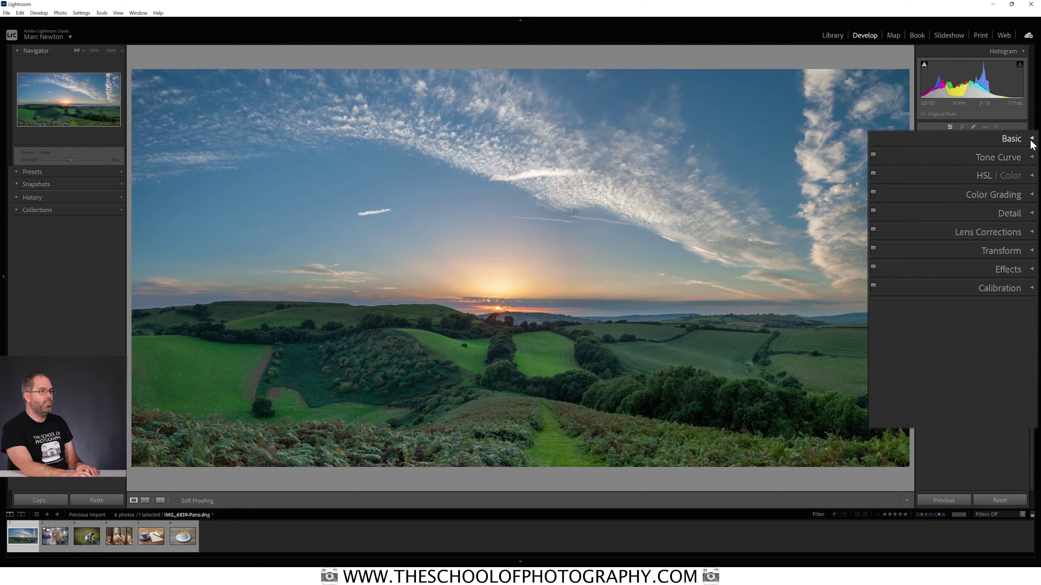
left_click(1031, 143)
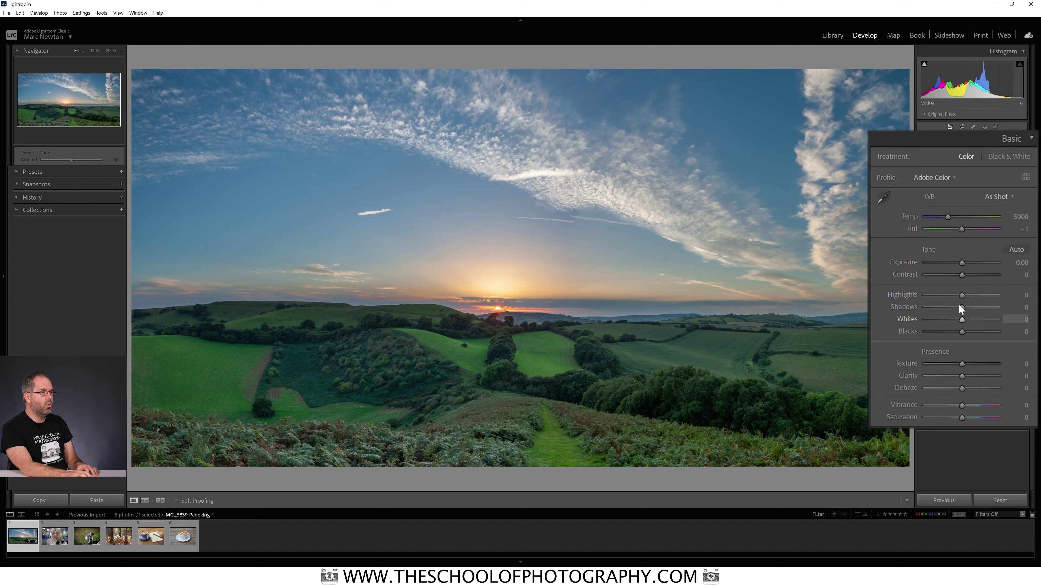
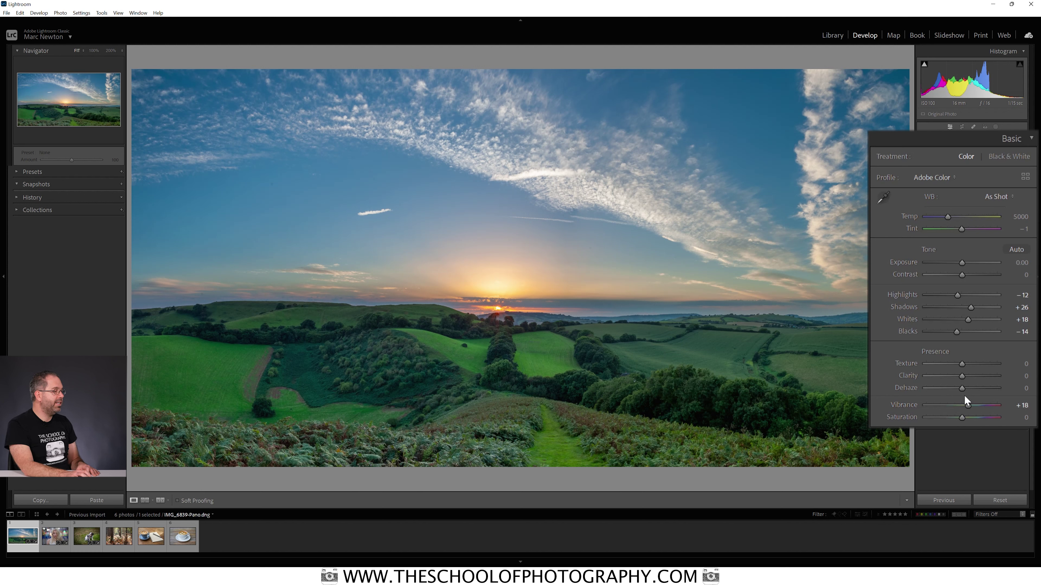
Sharpen the landscape photo at 100% view with a sharpening Amount of 70 and Masking of 27.
left_click(506, 417)
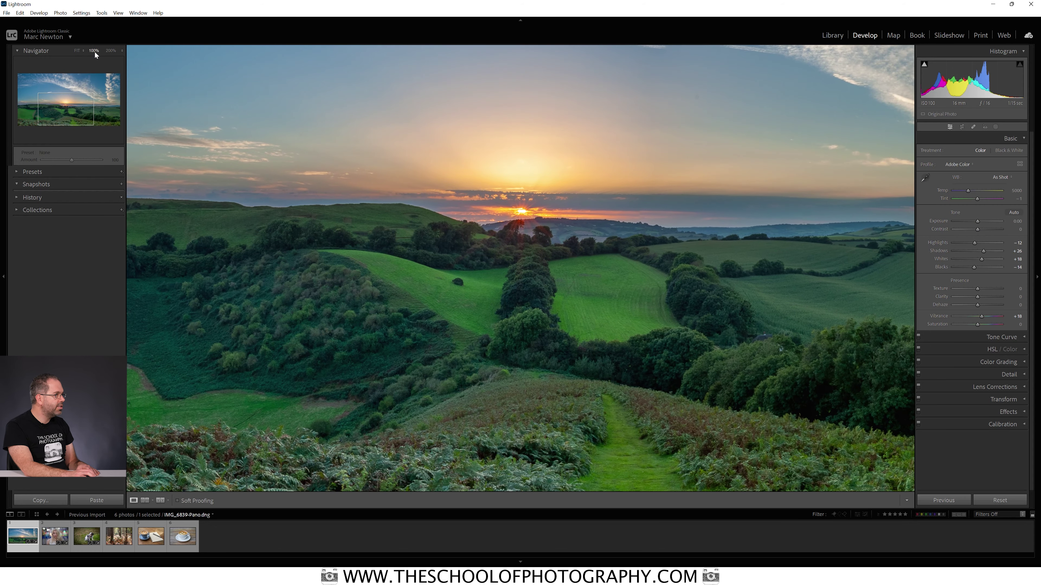
left_click_drag(497, 445, 521, 414)
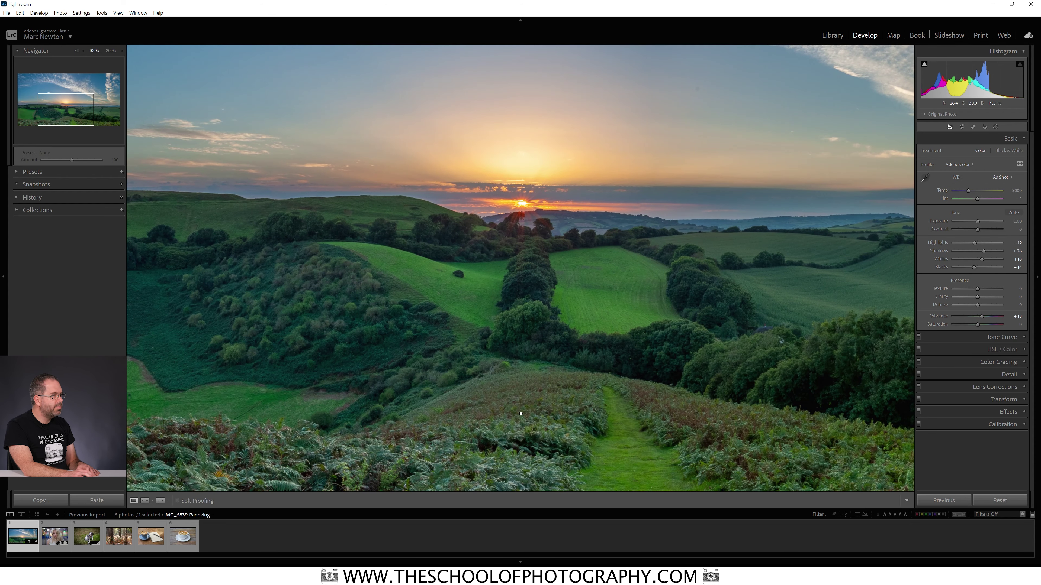
left_click(1019, 396)
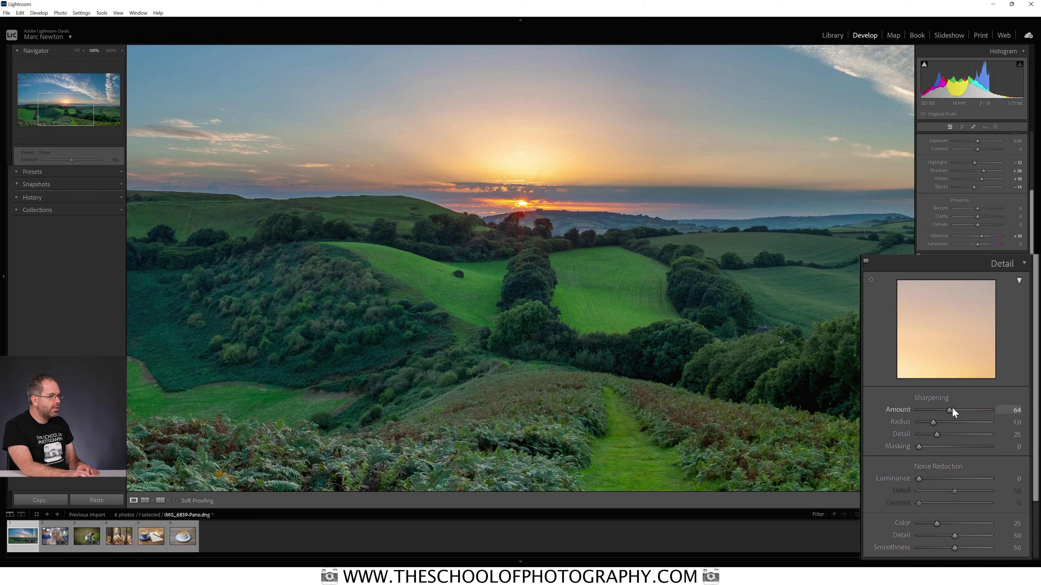
scroll(951, 409, "down", 4)
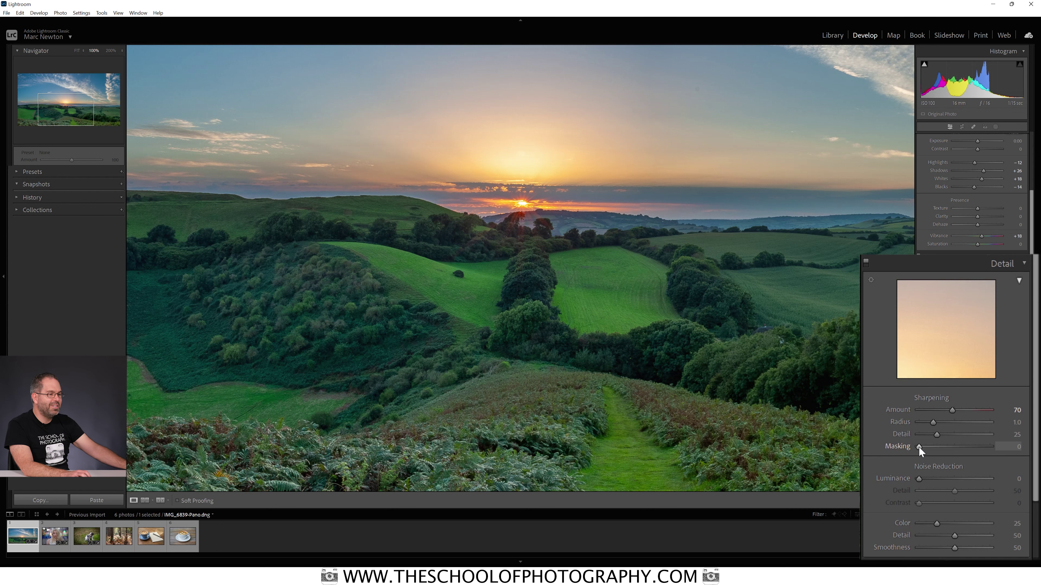
left_click_drag(919, 446, 937, 447)
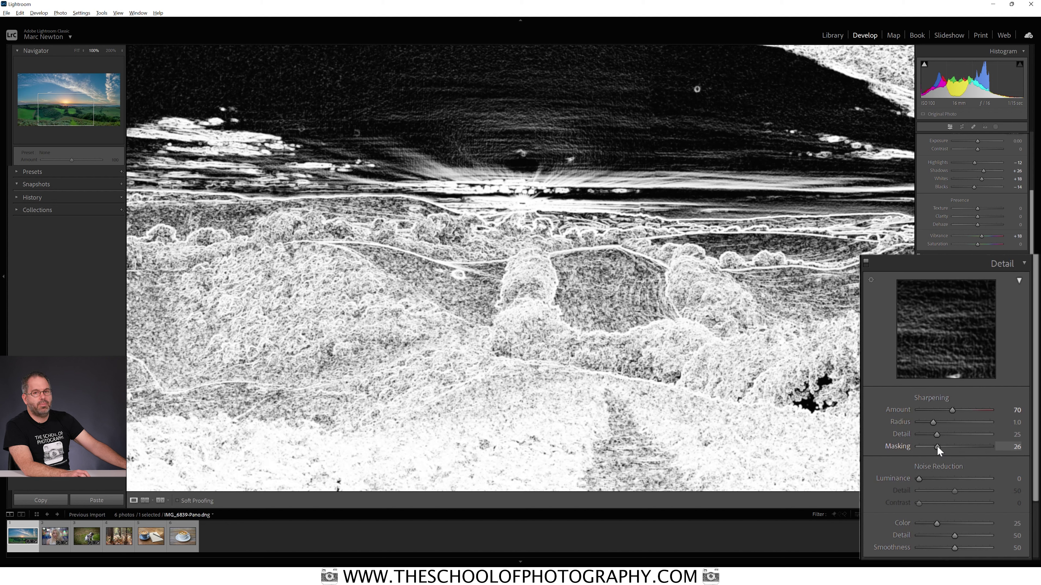
left_click_drag(937, 446, 937, 446)
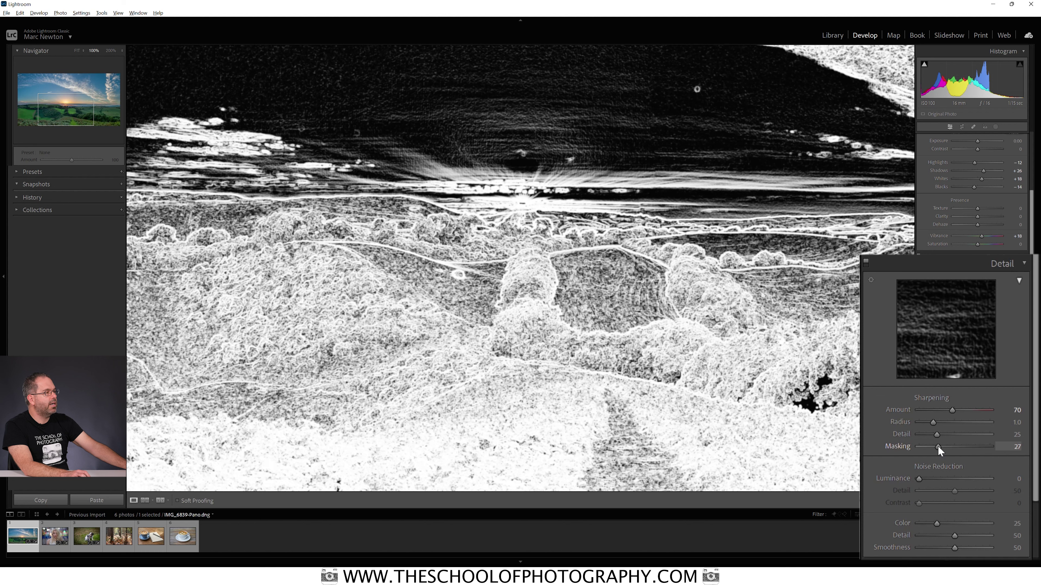
left_click_drag(937, 445, 937, 446)
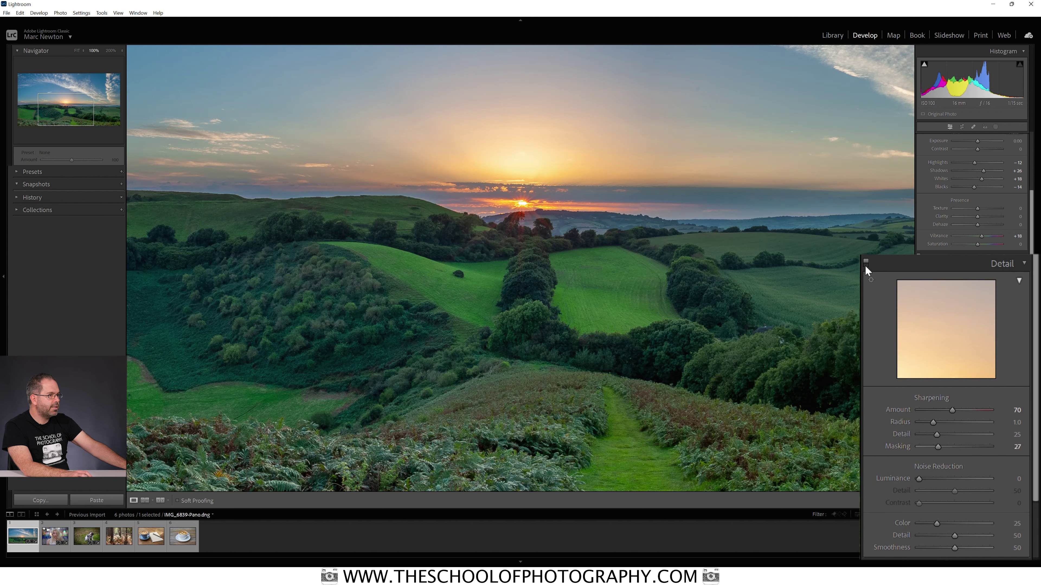
Compare the photo with the Detail adjustments switched off and on again, and collapse the Detail settings.
left_click(866, 263)
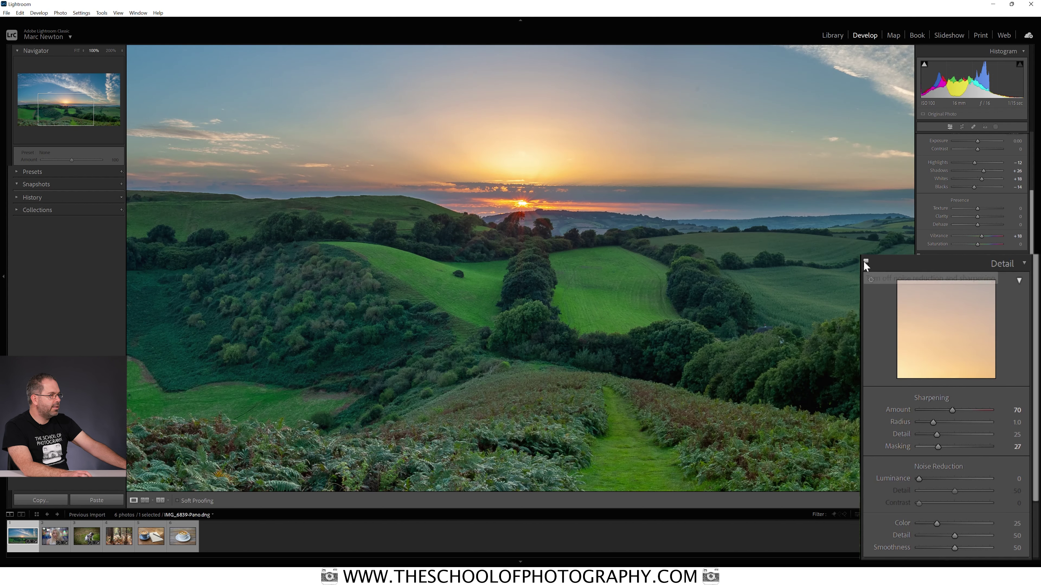
left_click(866, 264)
left_click(865, 263)
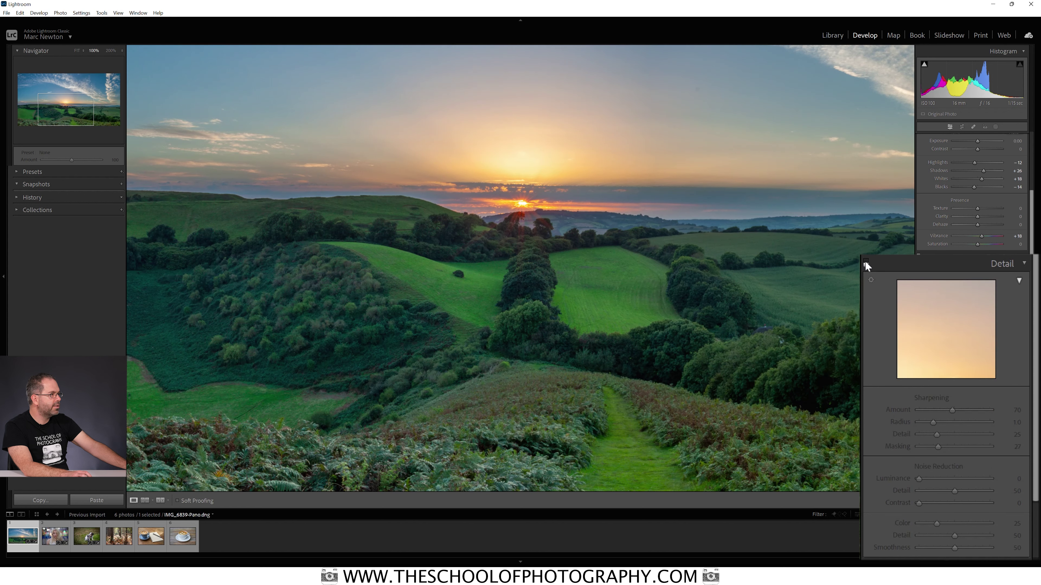
left_click(866, 263)
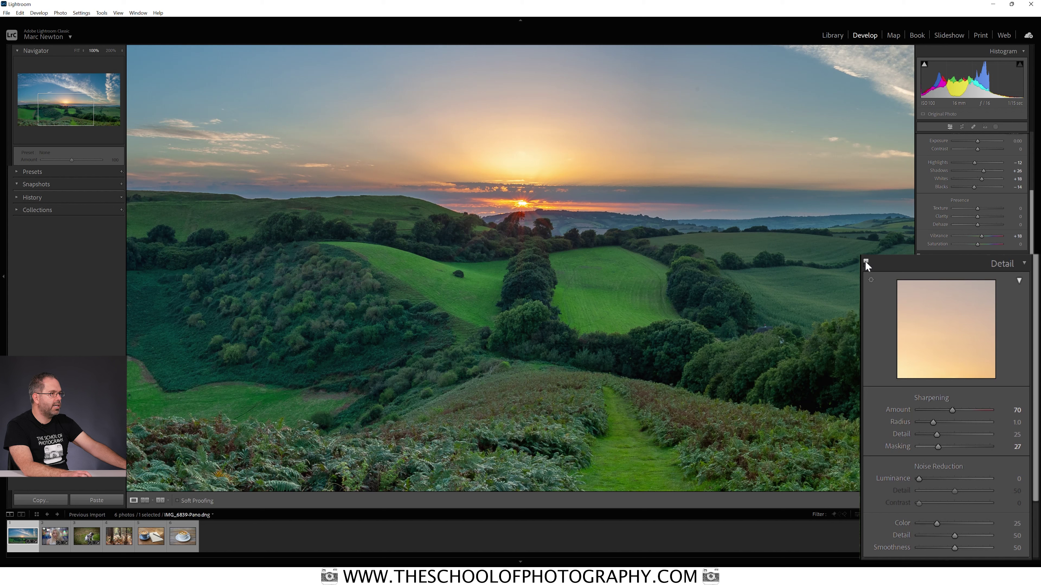
left_click(1023, 296)
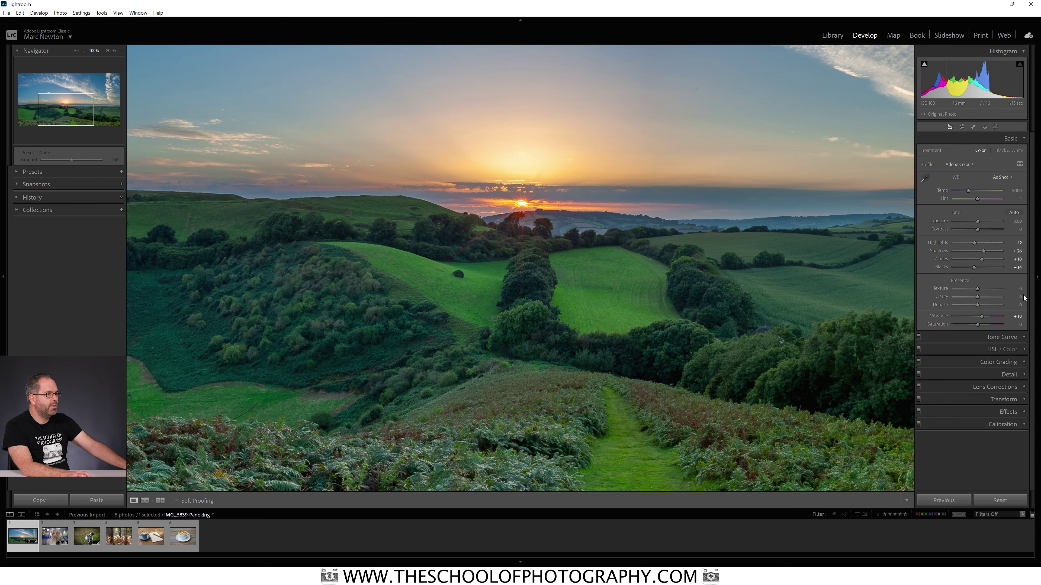
Compare the original and edited landscape side by side, examining the horizon and fields around the sun at 100%.
left_click(494, 338)
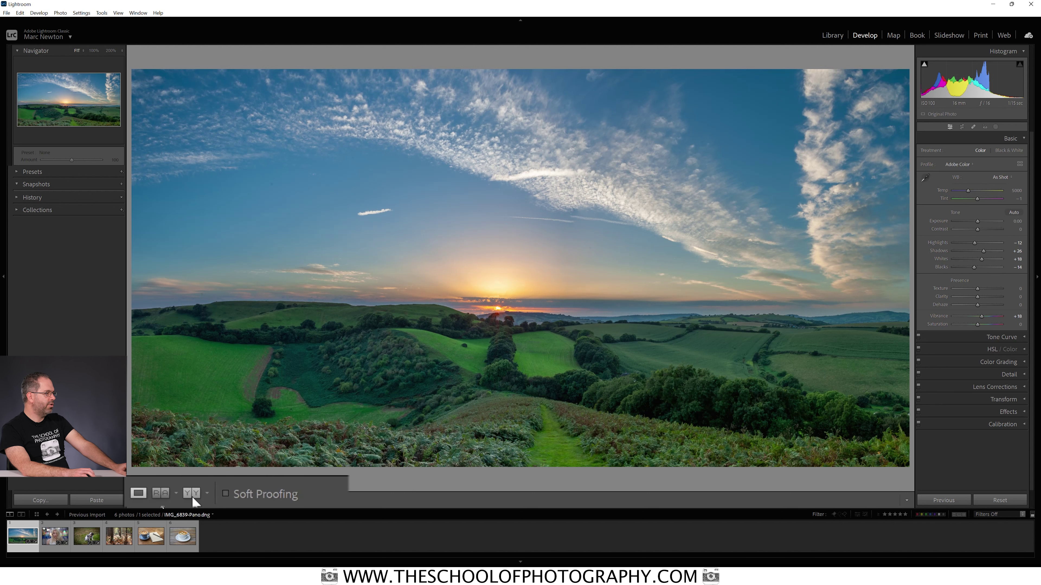
left_click(192, 496)
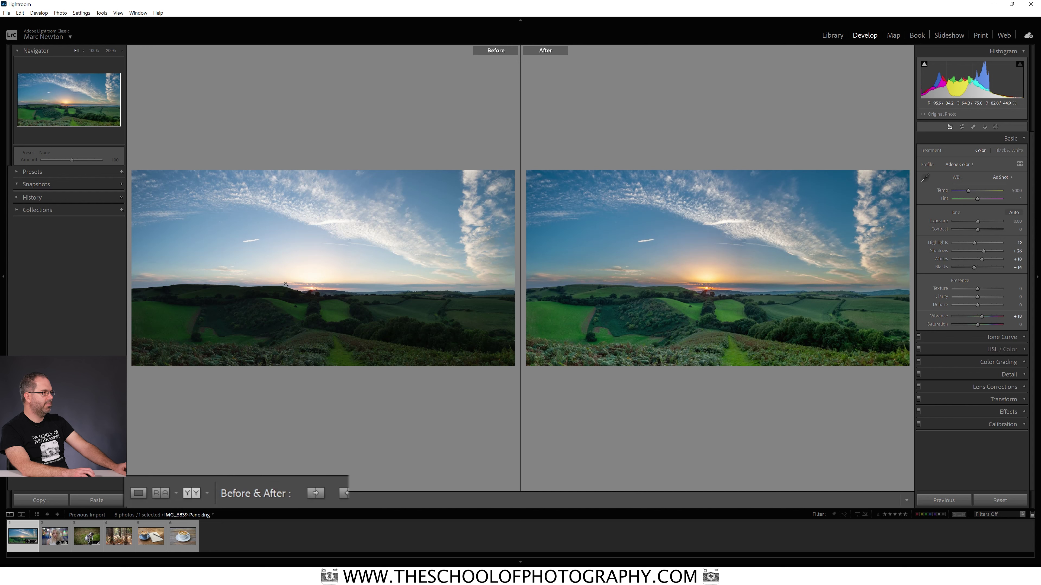
left_click(308, 292)
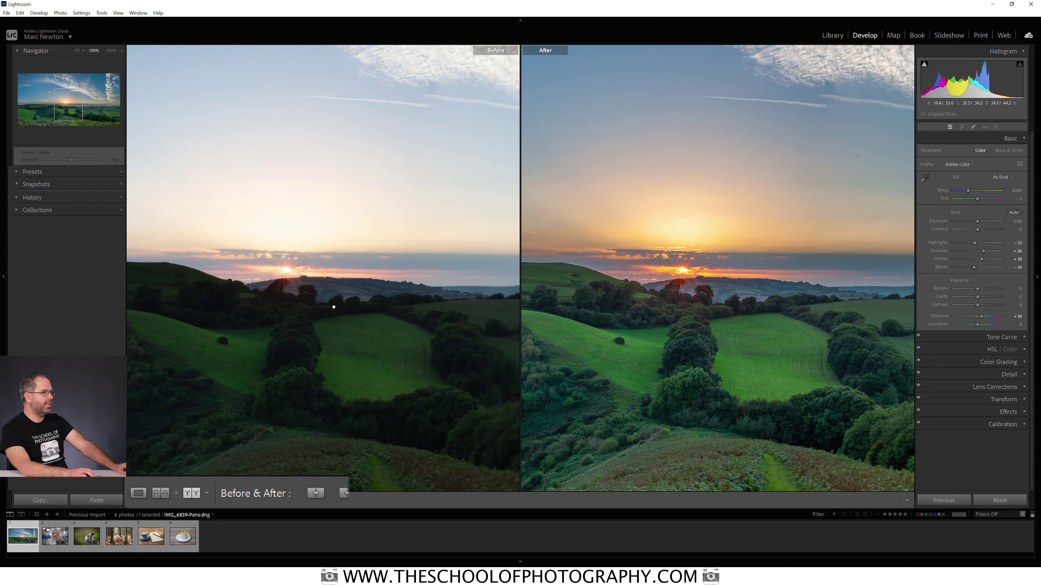
left_click_drag(333, 310, 336, 310)
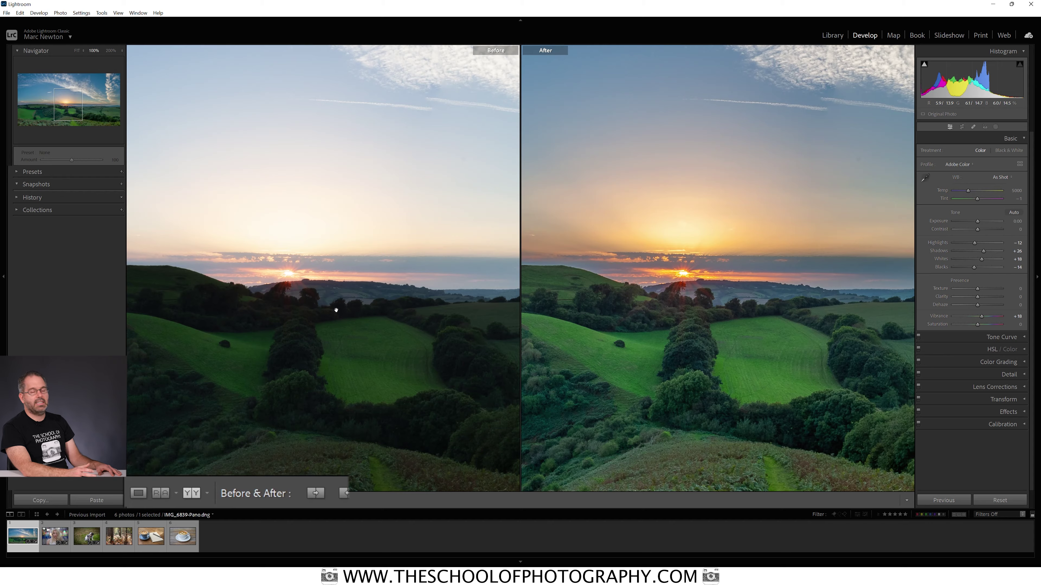
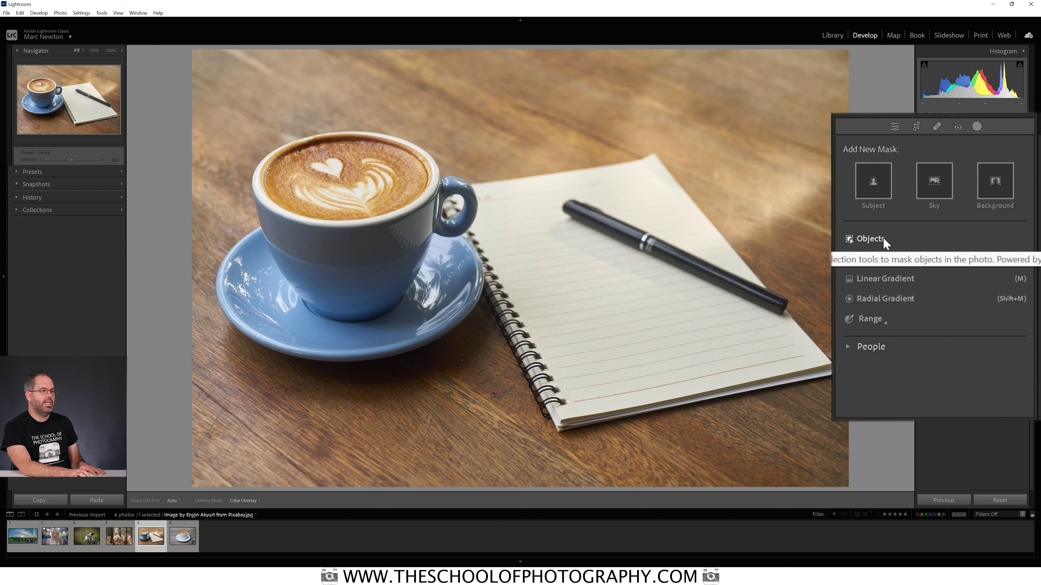
Create an Objects mask on the coffee photo by brushing over the cup and saucer with a brush size of 25.
left_click(879, 239)
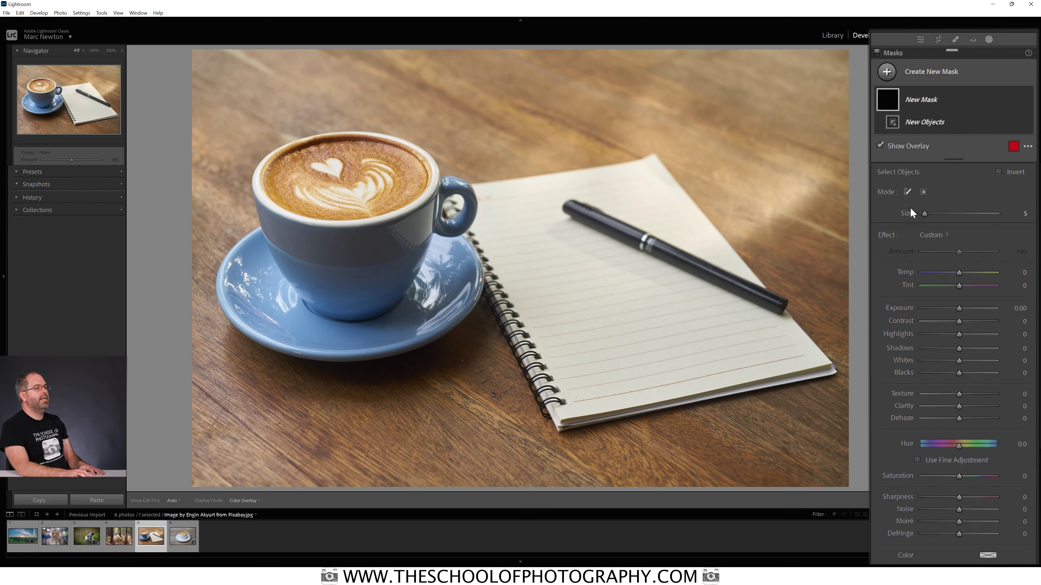
left_click_drag(923, 214, 940, 213)
scroll(410, 248, "down", 4)
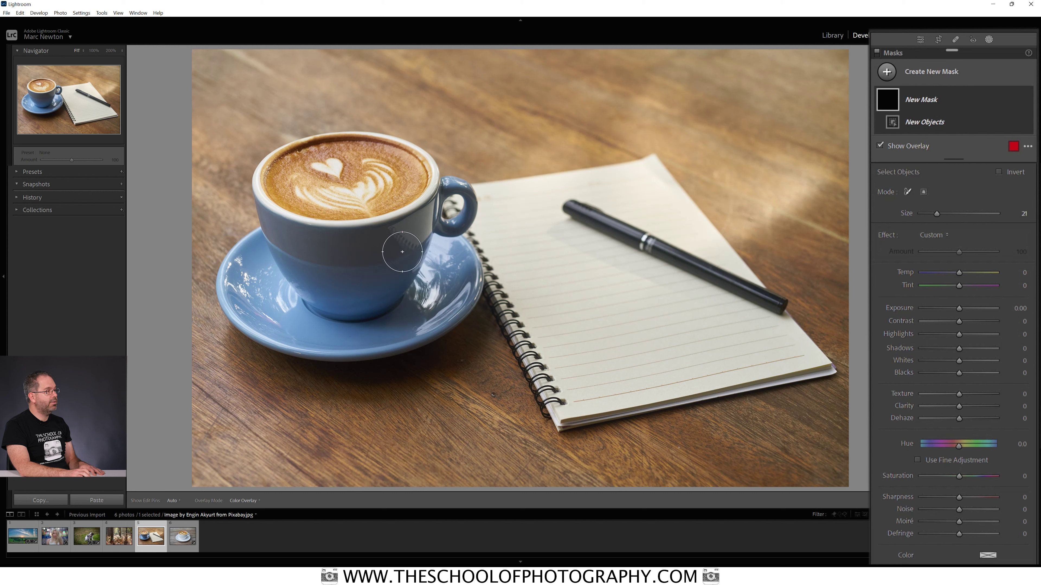
scroll(390, 242, "up", 3)
scroll(356, 233, "down", 3)
mouse_move(356, 233)
left_mouse_down()
mouse_move(295, 227)
mouse_move(271, 188)
mouse_move(280, 168)
mouse_move(343, 152)
mouse_move(403, 153)
mouse_move(424, 189)
mouse_move(452, 200)
mouse_move(446, 213)
mouse_move(388, 224)
mouse_move(430, 210)
mouse_move(458, 221)
mouse_move(463, 296)
mouse_move(383, 345)
mouse_move(268, 338)
mouse_move(241, 322)
mouse_move(230, 261)
mouse_move(276, 226)
mouse_move(267, 284)
mouse_move(277, 265)
mouse_move(420, 280)
mouse_move(366, 248)
left_mouse_up()
mouse_move(373, 210)
left_mouse_down()
mouse_move(321, 193)
mouse_move(298, 197)
left_mouse_up()
left_click_drag(367, 184, 367, 184)
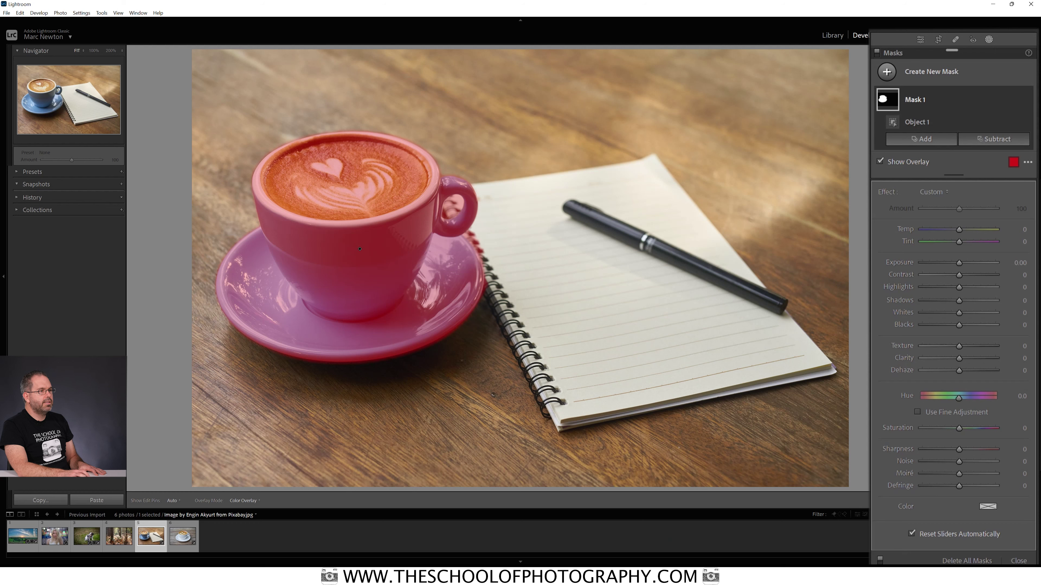
Delete the brushed object mask from the coffee photo.
mouse_move(941, 97)
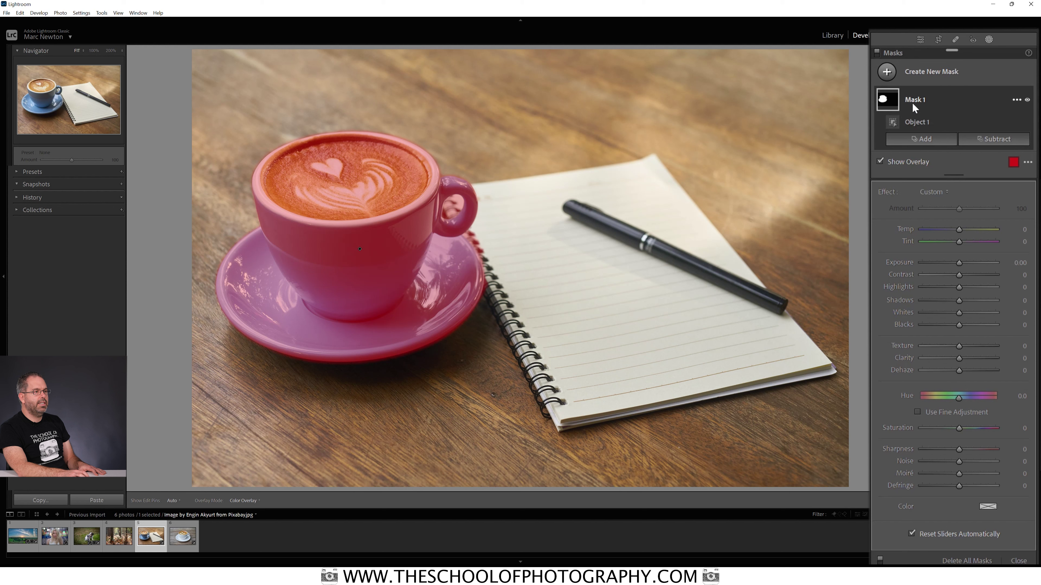
left_click(1017, 101)
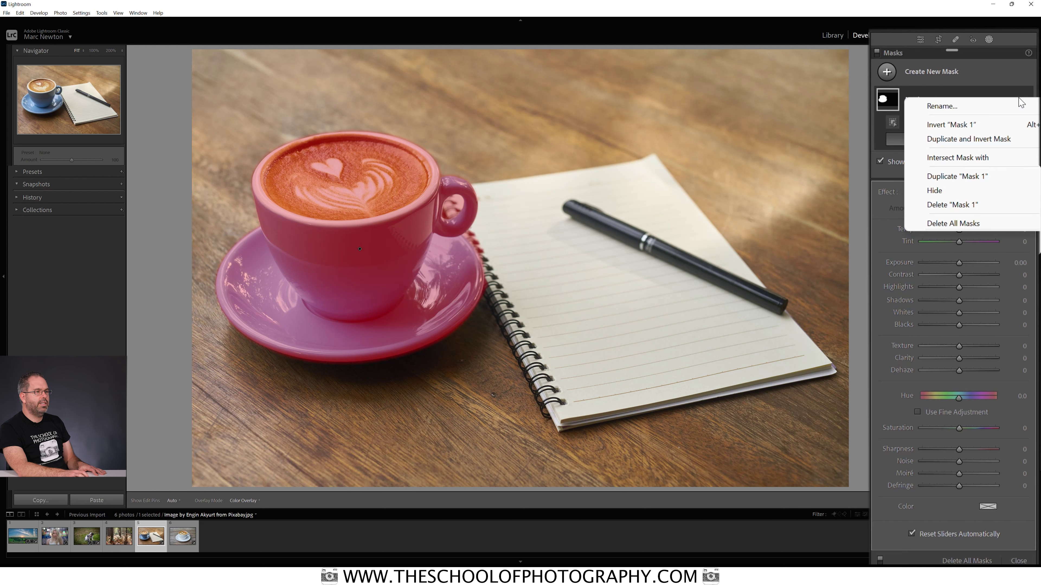
left_click(998, 205)
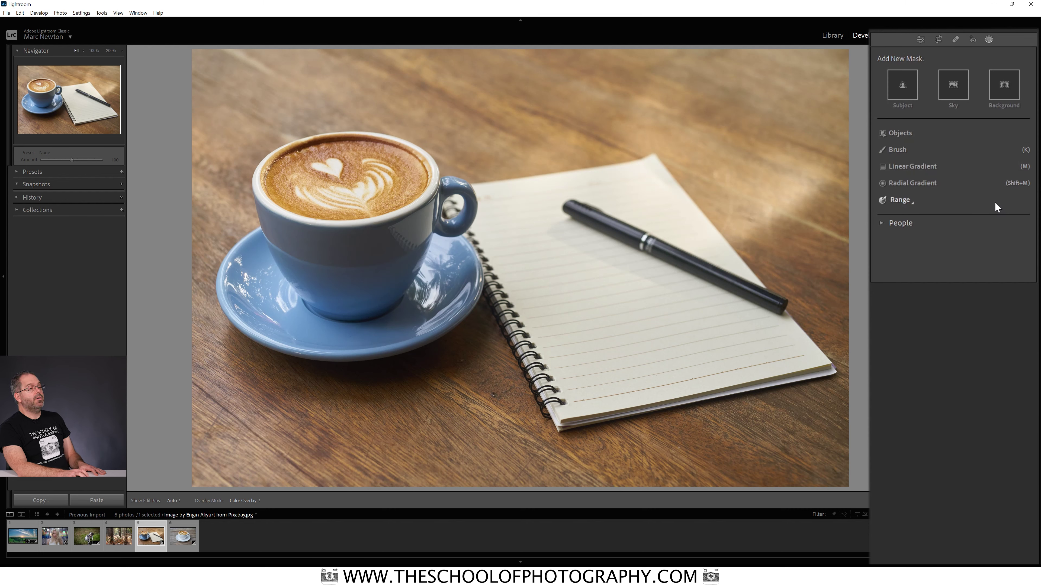
Create an Objects mask in rectangle mode around the cup and saucer, and set its Hue to −45.1.
left_click(900, 132)
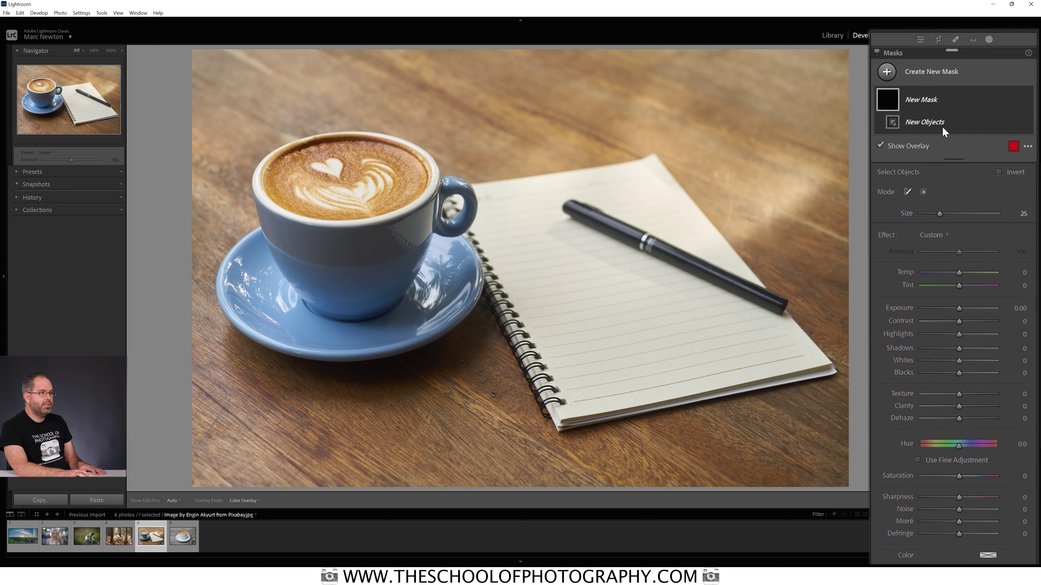
left_click(923, 191)
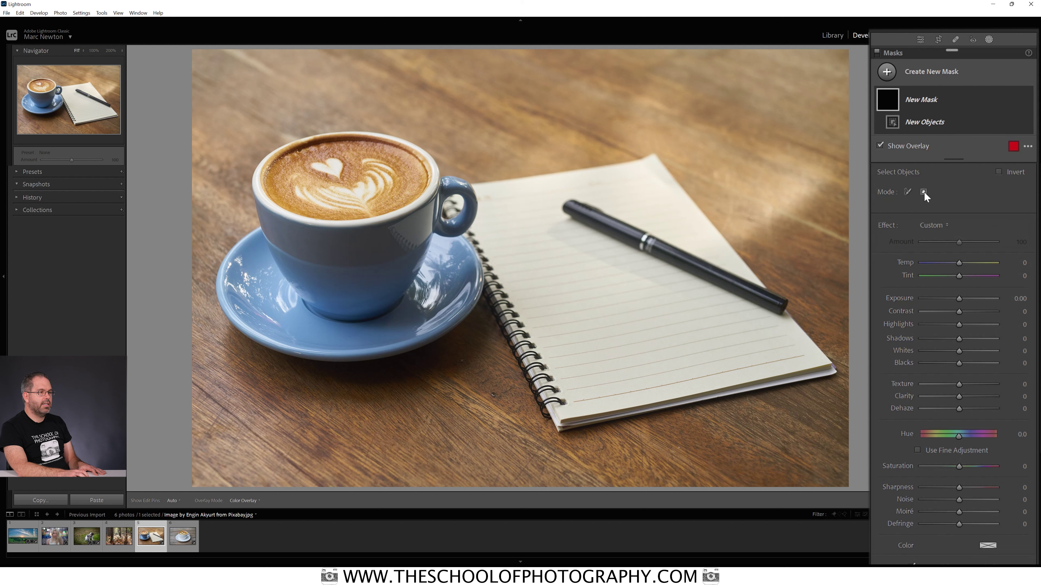
left_click_drag(219, 128, 481, 374)
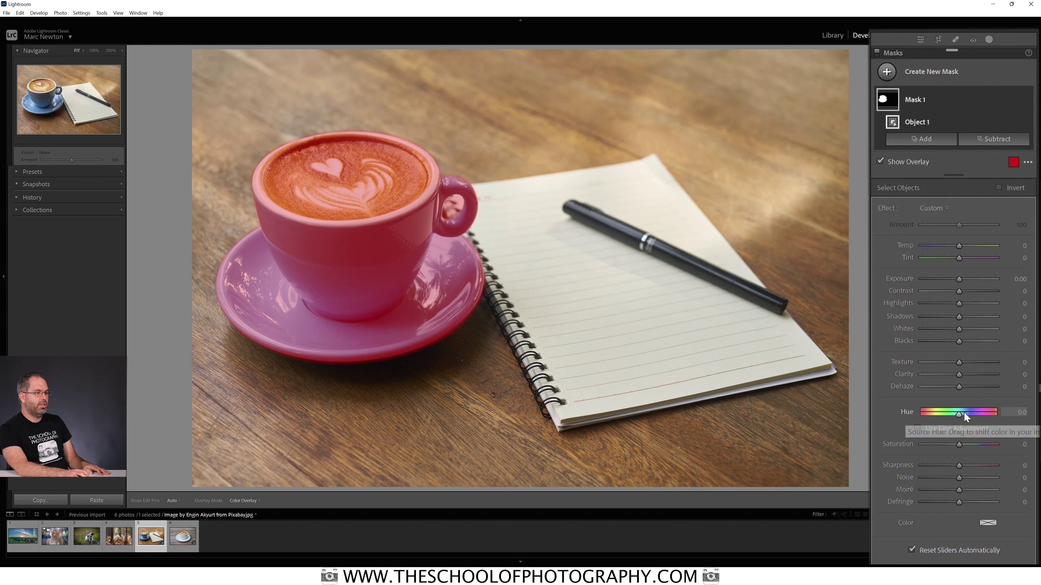
left_click_drag(959, 413, 949, 413)
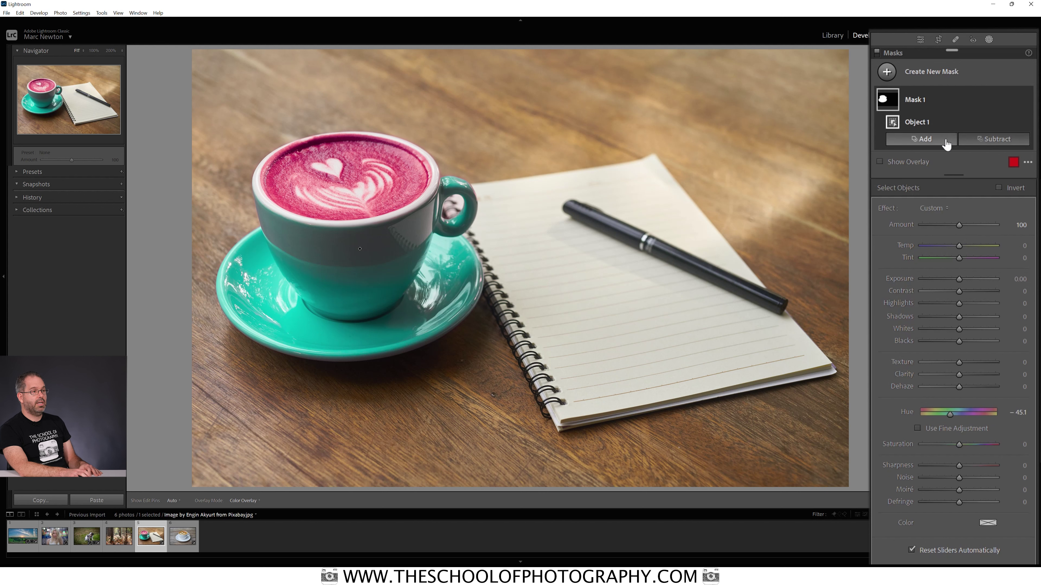
Try to subtract the coffee surface from Mask 1 with a size 7 Auto Mask brush, and undo the subtraction.
left_click(988, 140)
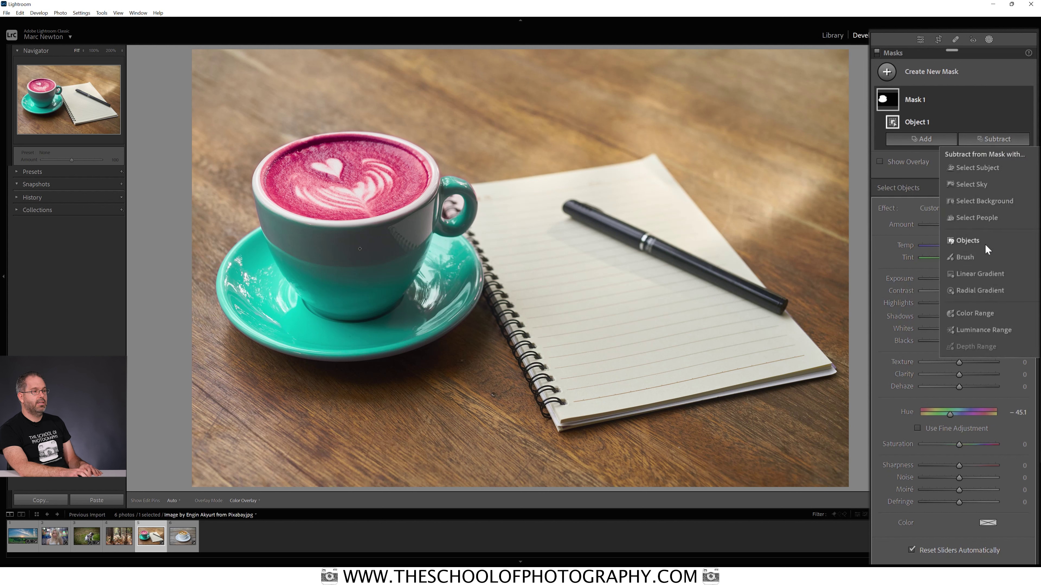
left_click(982, 257)
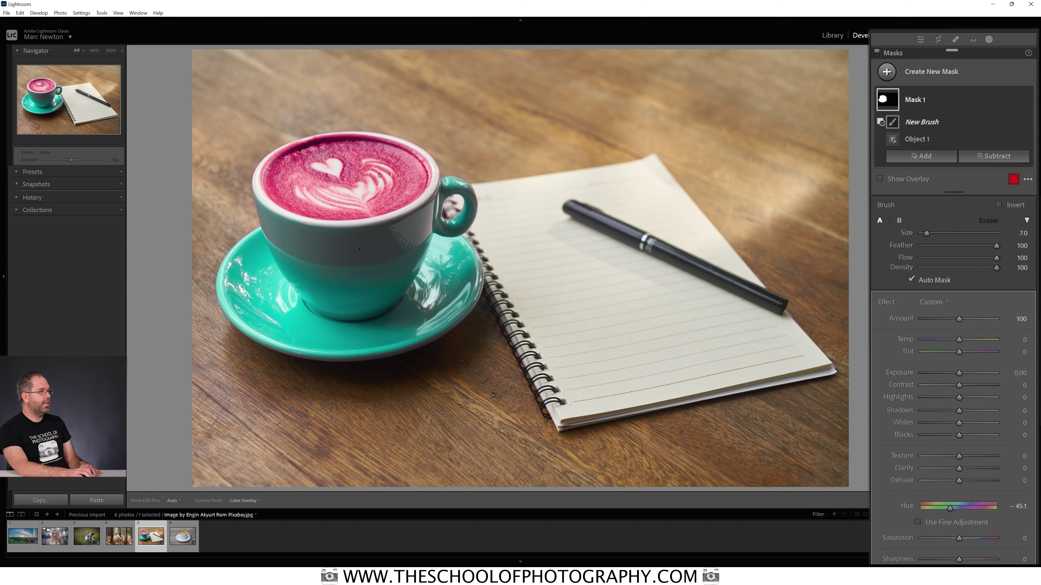
mouse_move(346, 167)
left_mouse_down()
mouse_move(358, 185)
mouse_move(300, 184)
mouse_move(316, 156)
mouse_move(388, 175)
mouse_move(354, 179)
left_mouse_up()
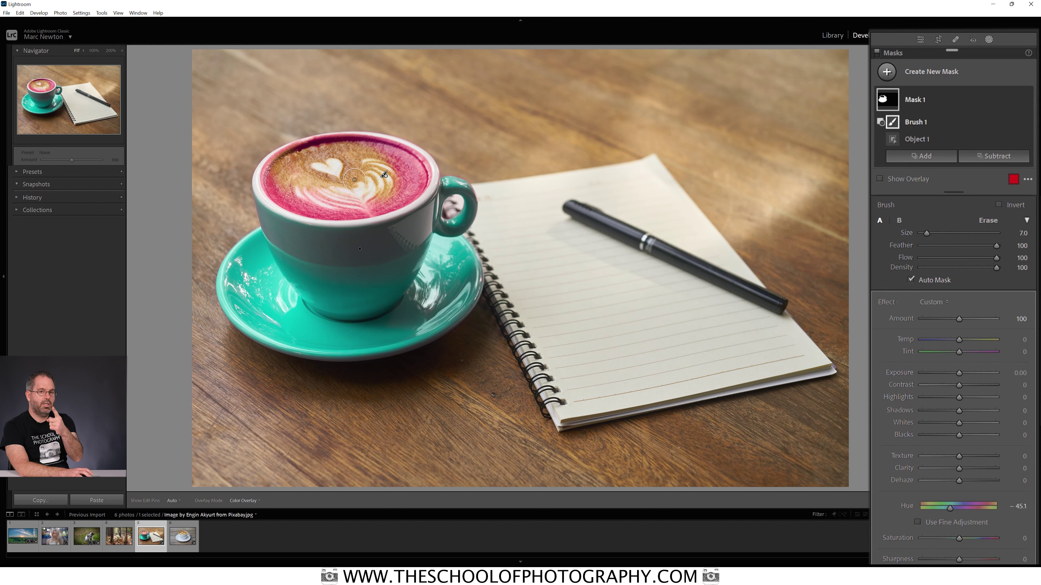
key("ctrl+z")
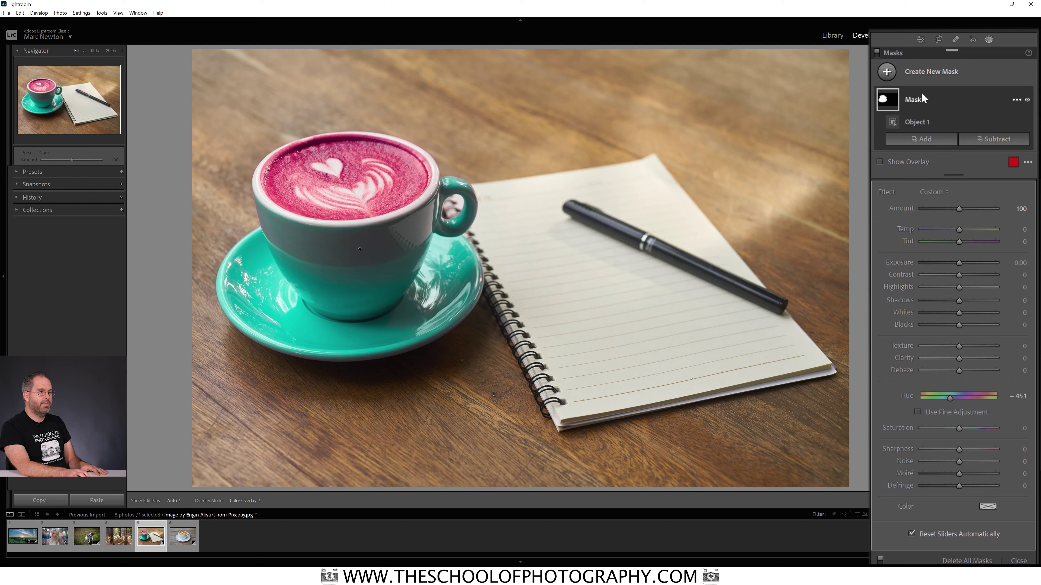
Subtract the coffee surface from Mask 1 using Objects in rectangle mode around the top of the cup.
left_click(1006, 139)
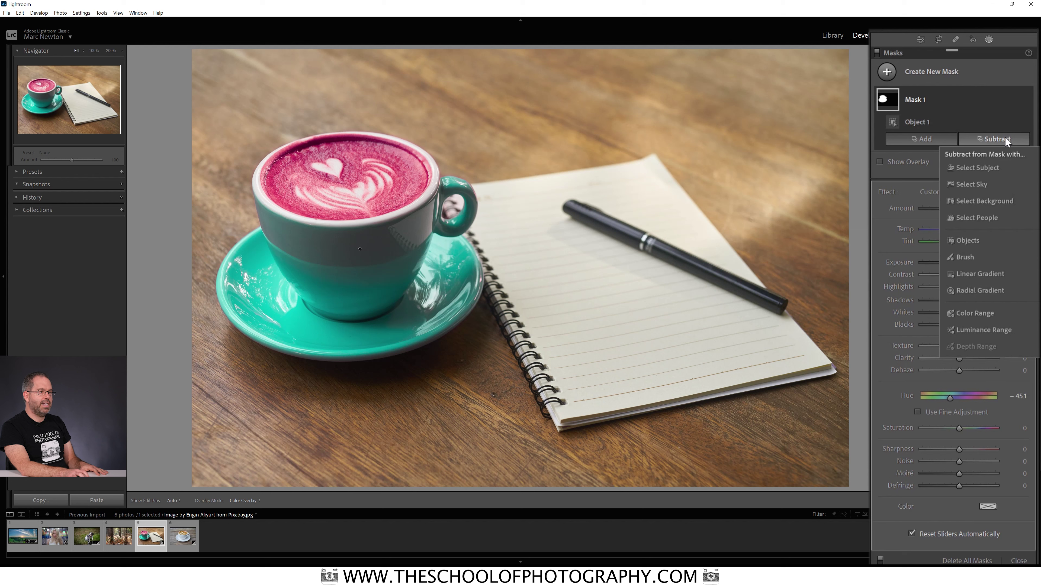
left_click(989, 237)
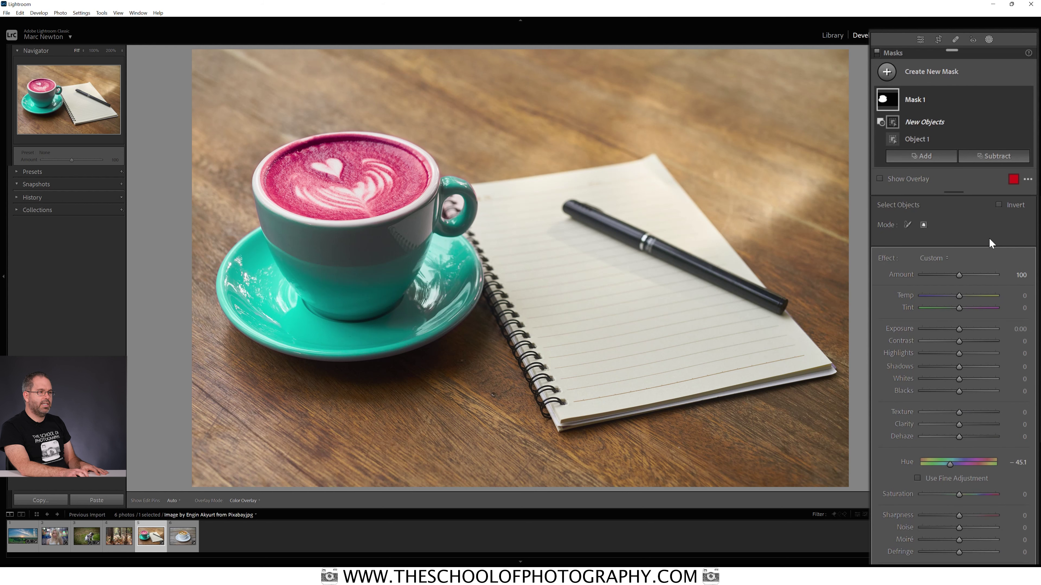
left_click(924, 225)
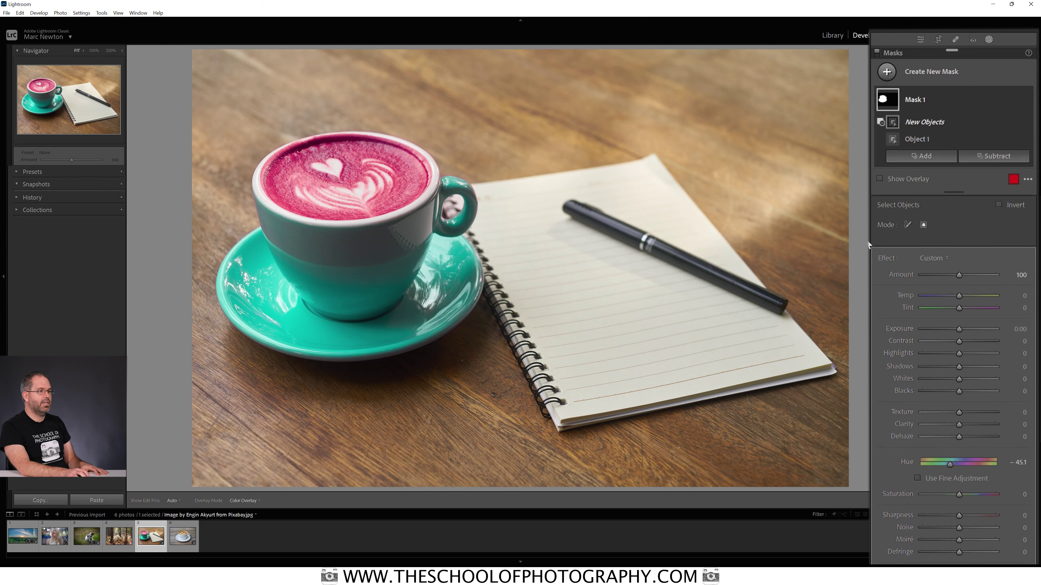
left_click_drag(234, 128, 444, 231)
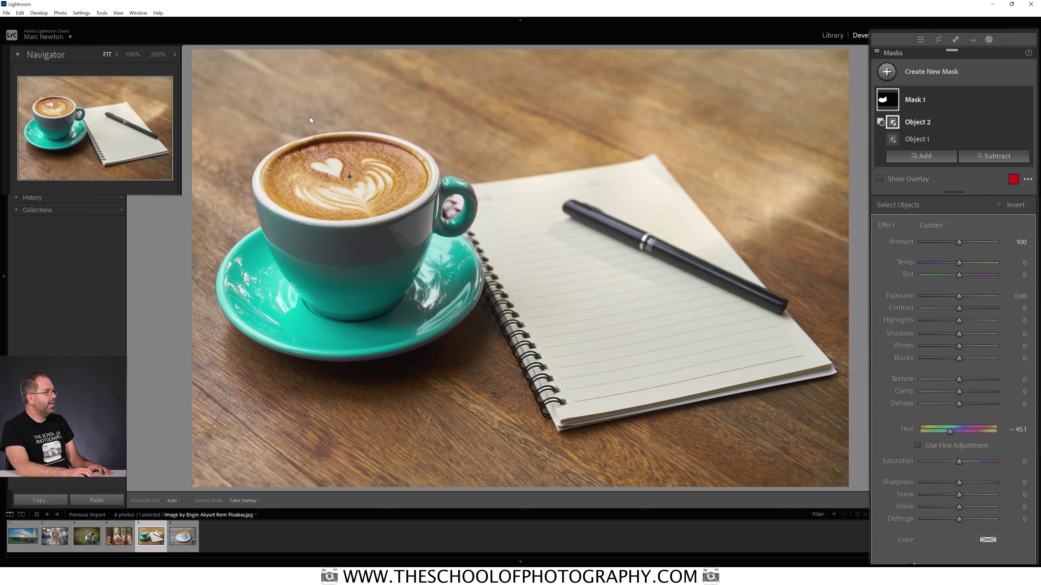
Subtract the fringe behind the cup's rim from Mask 1 with a size 18 Auto Mask brush.
left_click(134, 59)
key("space")
left_click_drag(135, 155, 586, 204)
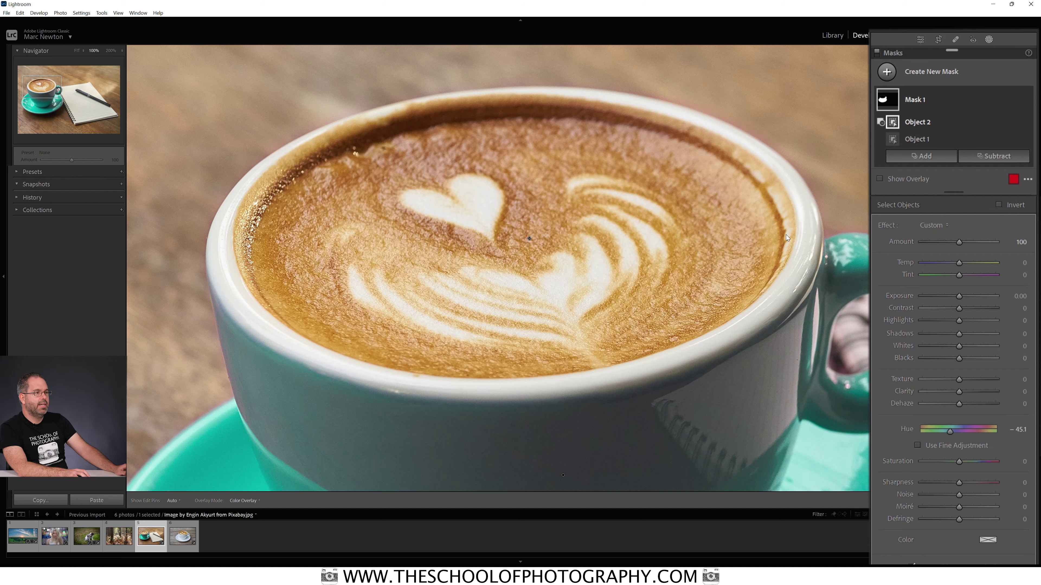
left_click(1002, 151)
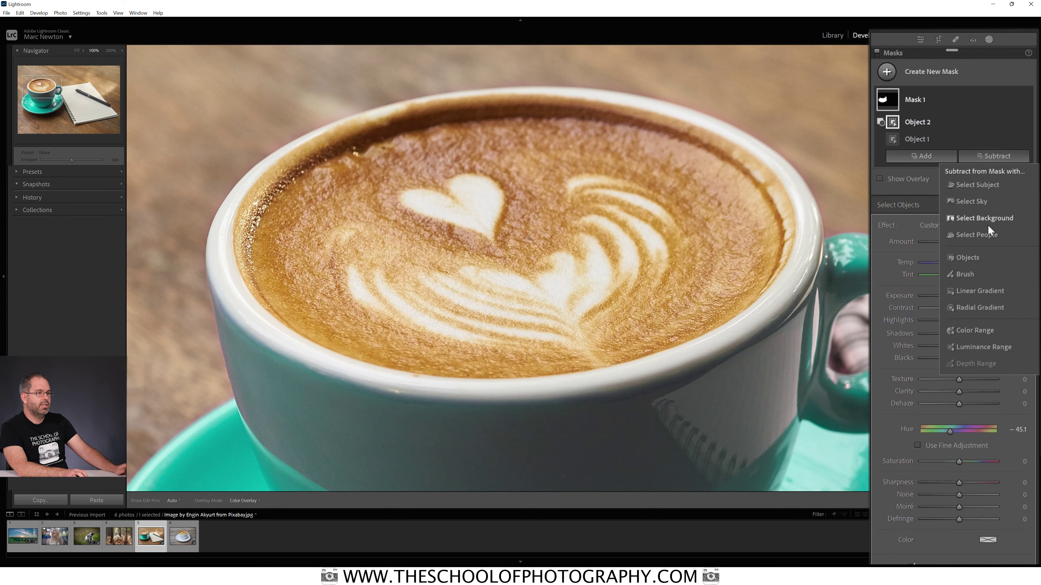
left_click(986, 275)
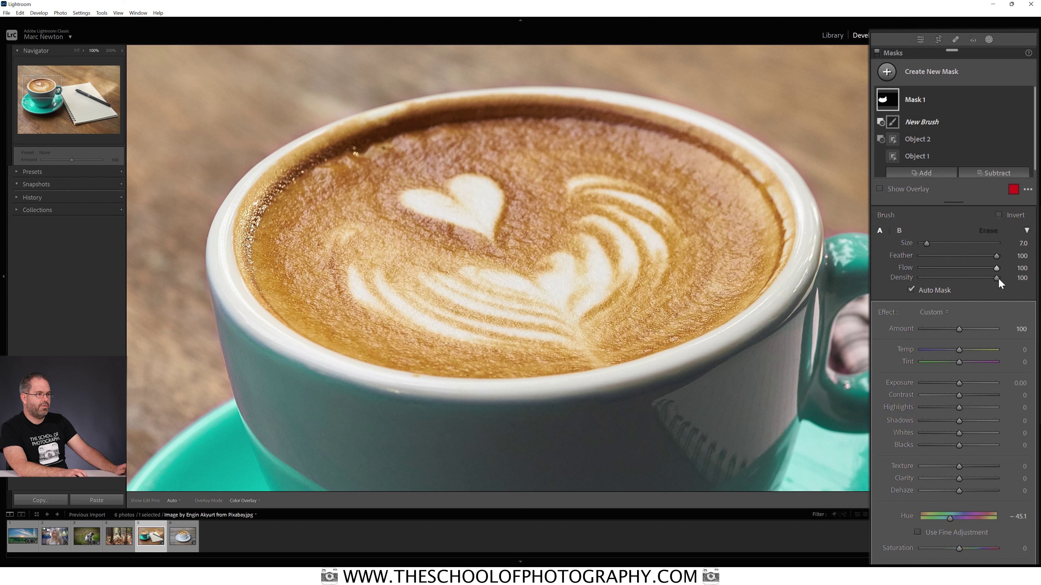
scroll(260, 134, "up", 4)
scroll(239, 128, "up", 7)
key("h")
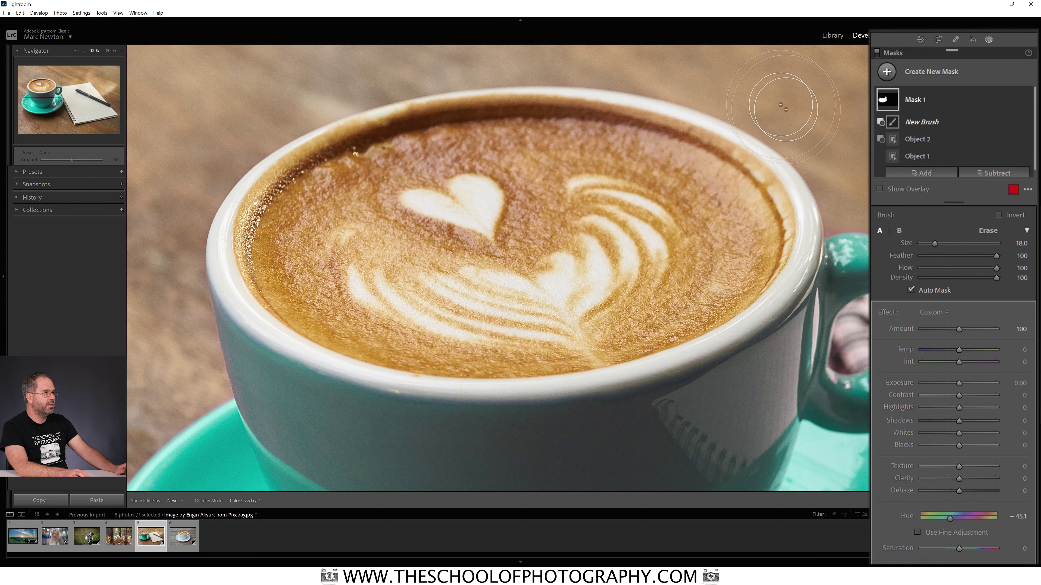
Brush the background inside and around the cup handle out of Mask 1, using Auto Mask brush sizes between 7 and 9.
key("space")
left_click_drag(752, 170, 495, 101)
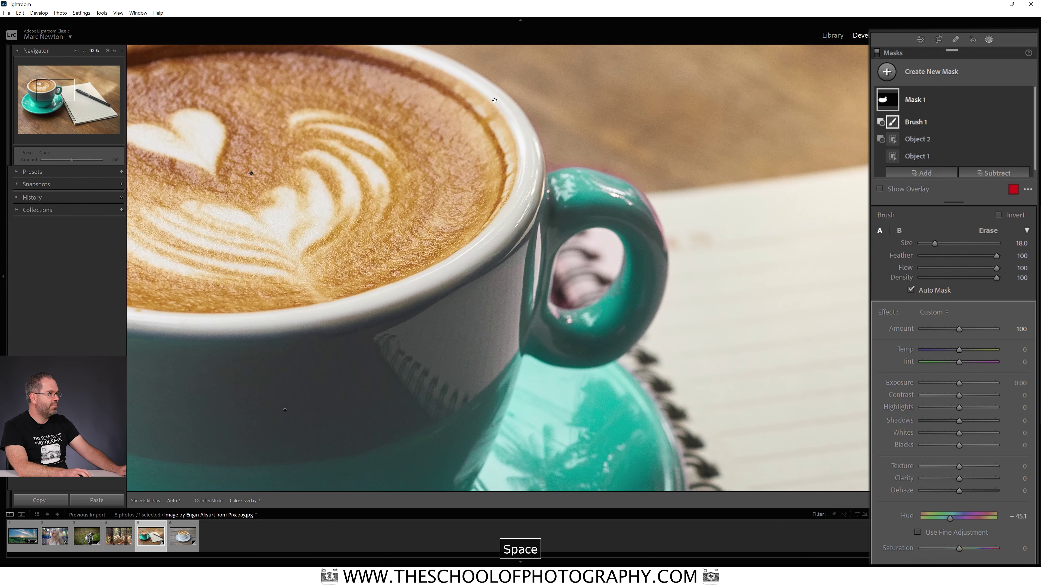
scroll(582, 123, "down", 5)
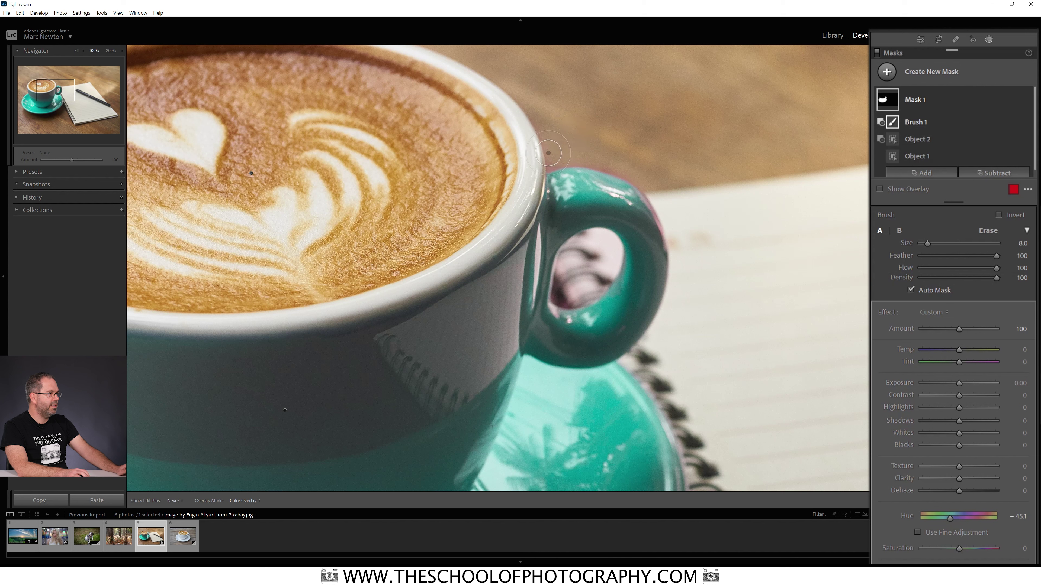
key("h")
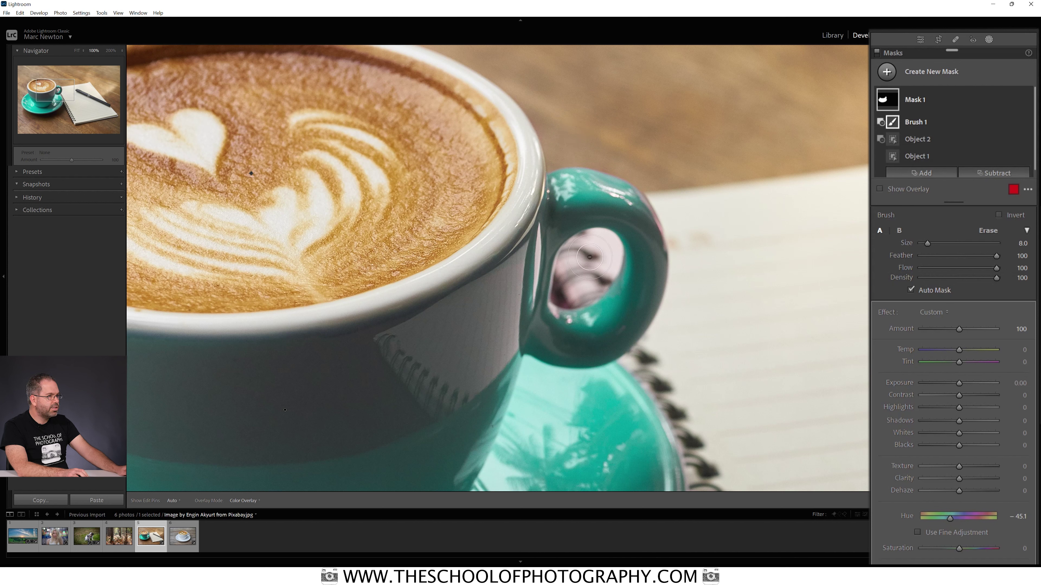
scroll(588, 260, "down", 1)
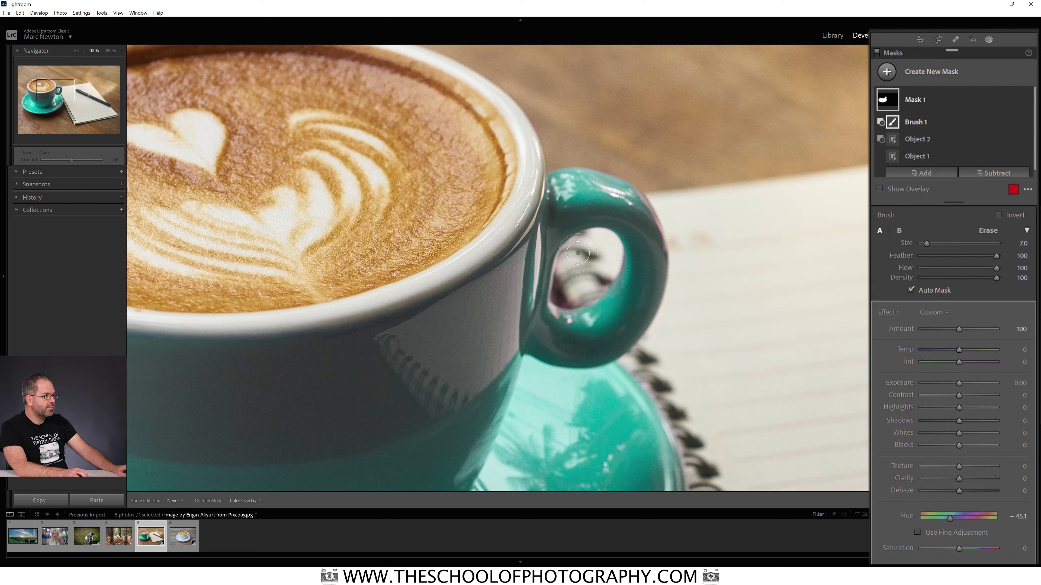
key("h")
scroll(598, 263, "up", 1)
key("h")
scroll(578, 280, "down", 4)
key("h")
scroll(681, 312, "up", 4)
Brush the background along the left edge of the cup out of Mask 1 with a size 14 Auto Mask brush.
key("space")
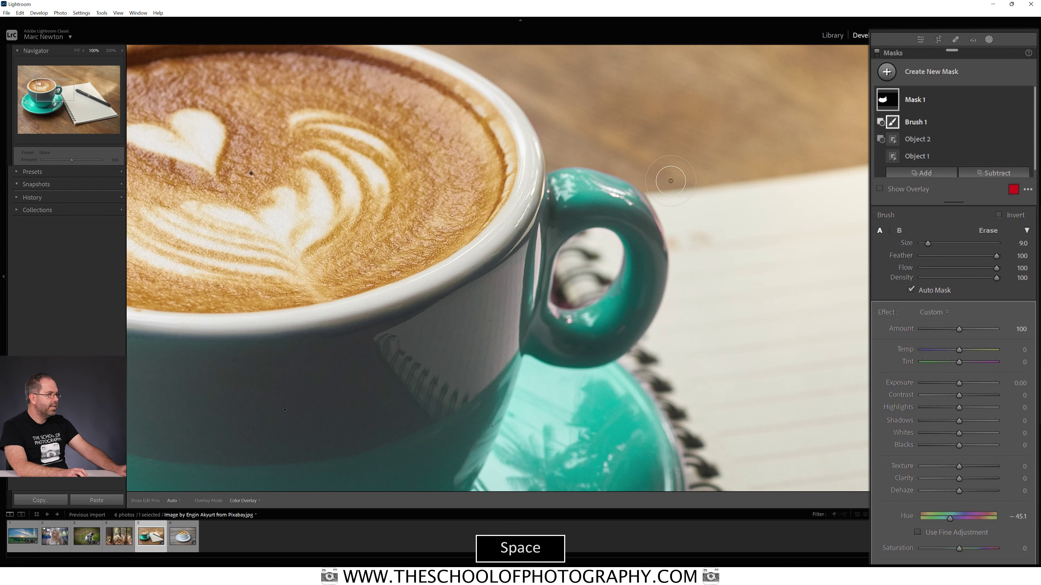
mouse_move(493, 290)
left_mouse_down()
mouse_move(571, 179)
mouse_move(541, 141)
mouse_move(595, 93)
mouse_move(572, 147)
mouse_move(566, 247)
mouse_move(516, 205)
mouse_move(500, 216)
mouse_move(475, 296)
left_mouse_up()
scroll(326, 273, "up", 5)
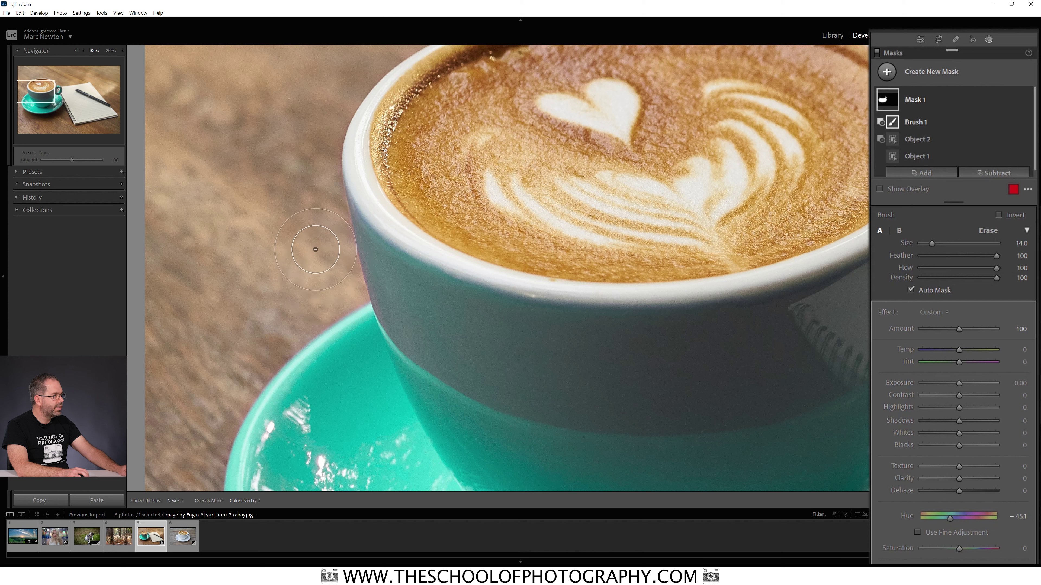
scroll(327, 274, "down", 3)
scroll(327, 275, "down", 6)
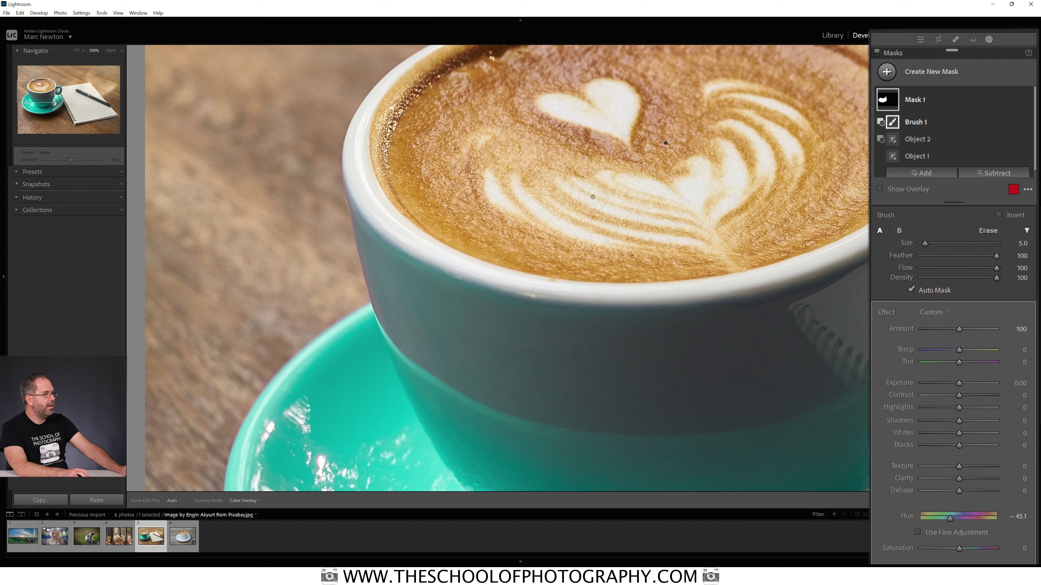
key("space")
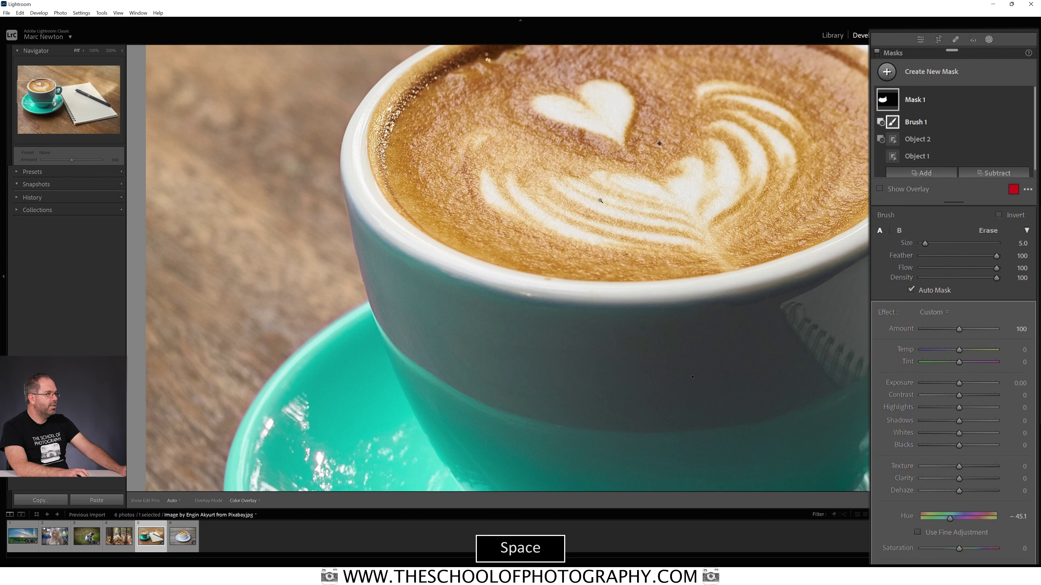
left_click(599, 200)
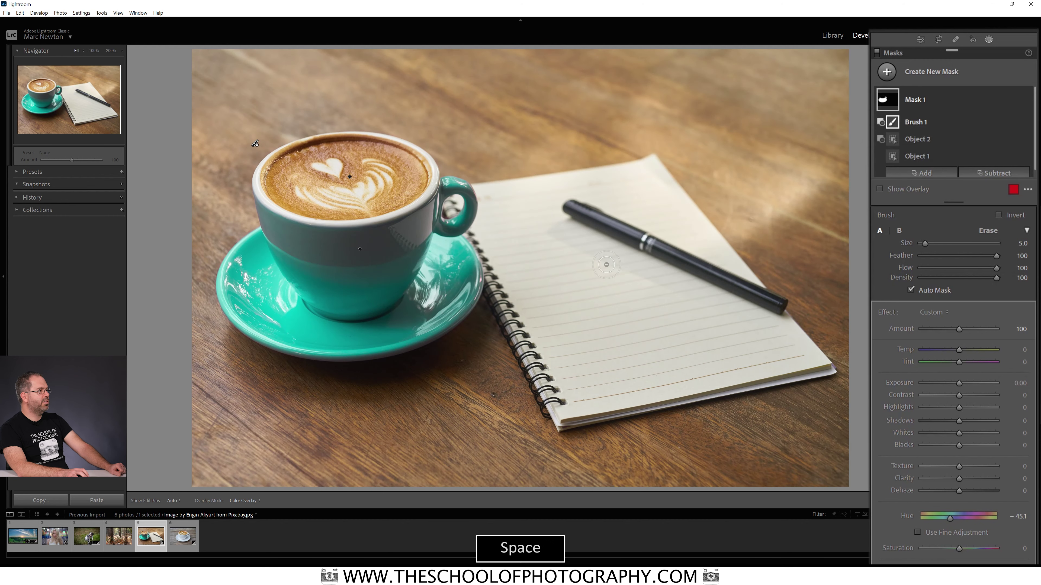
Compare the cup and saucer with and without the Mask 1 recolouring.
mouse_move(997, 106)
left_click(1027, 100)
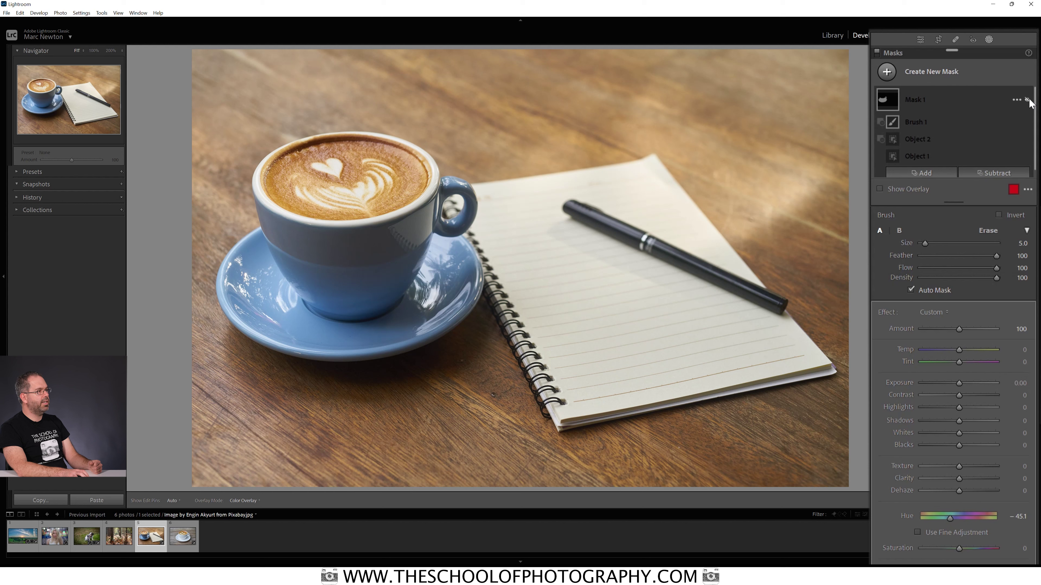
left_click(1027, 99)
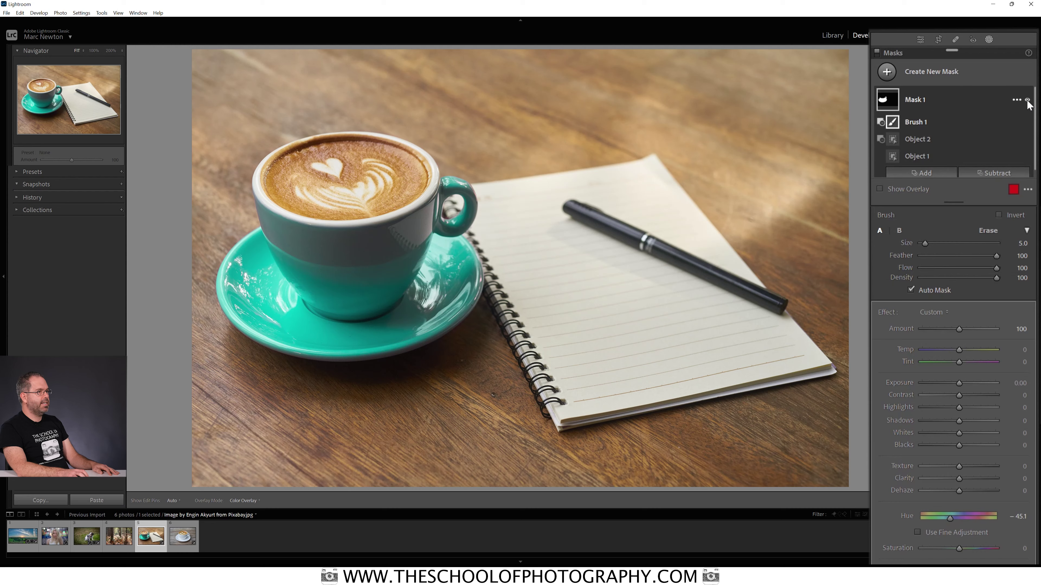
left_click(1027, 100)
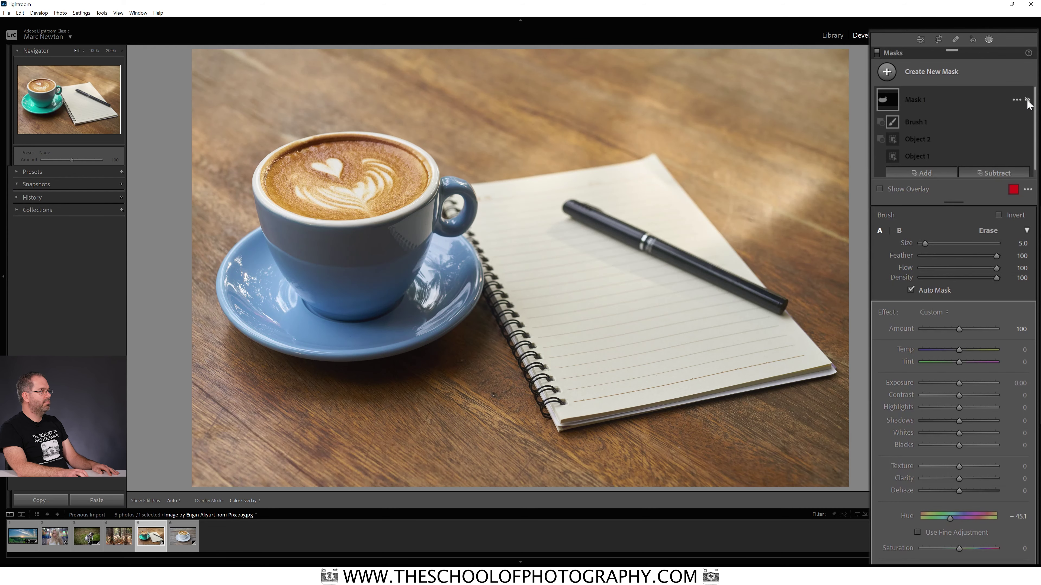
left_click(1027, 100)
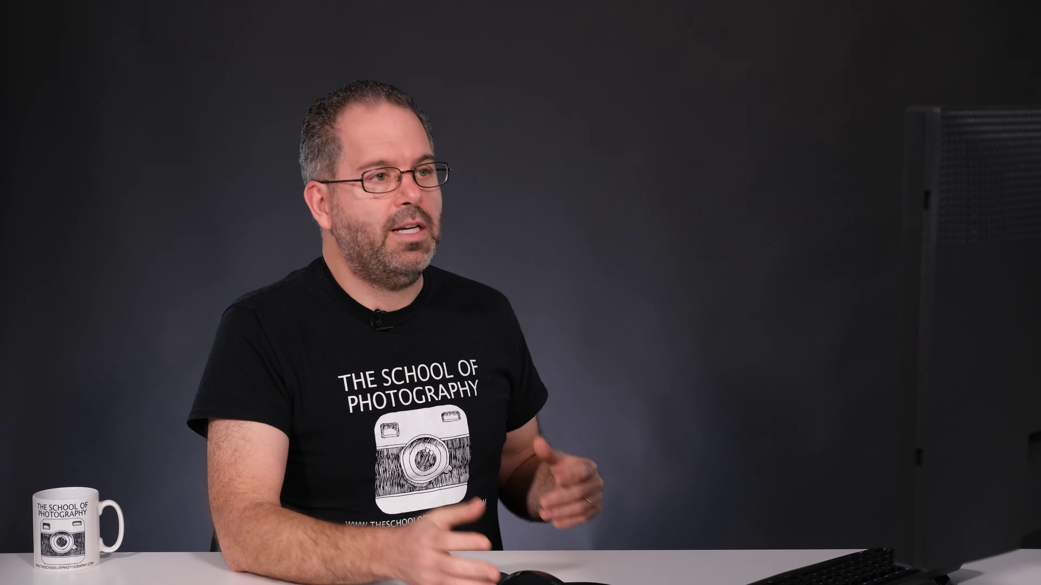
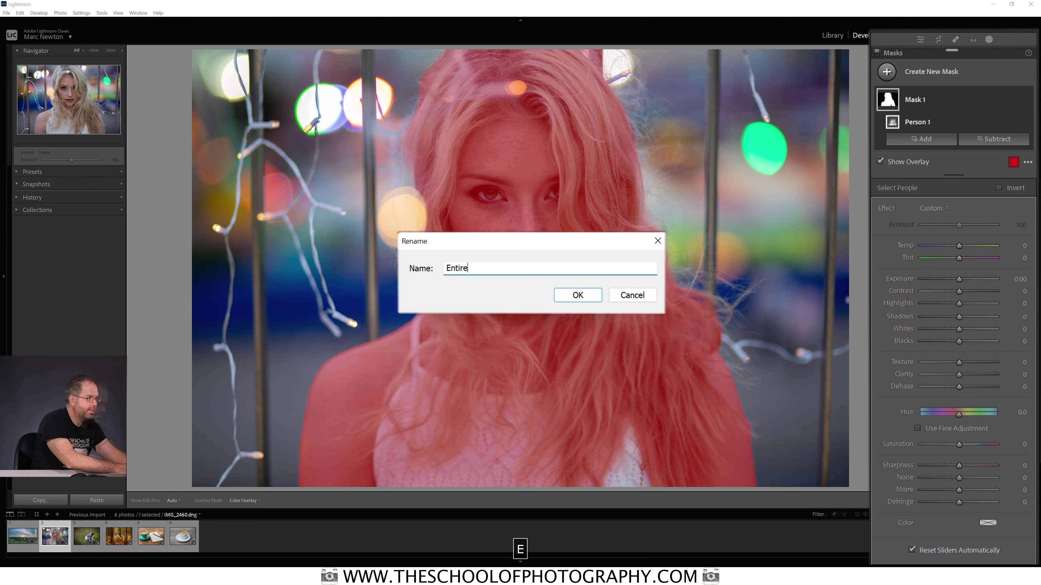
Rename the portrait's mask as Entire person and add the missed patch of the white top with a size 8 Auto Mask brush.
type("person")
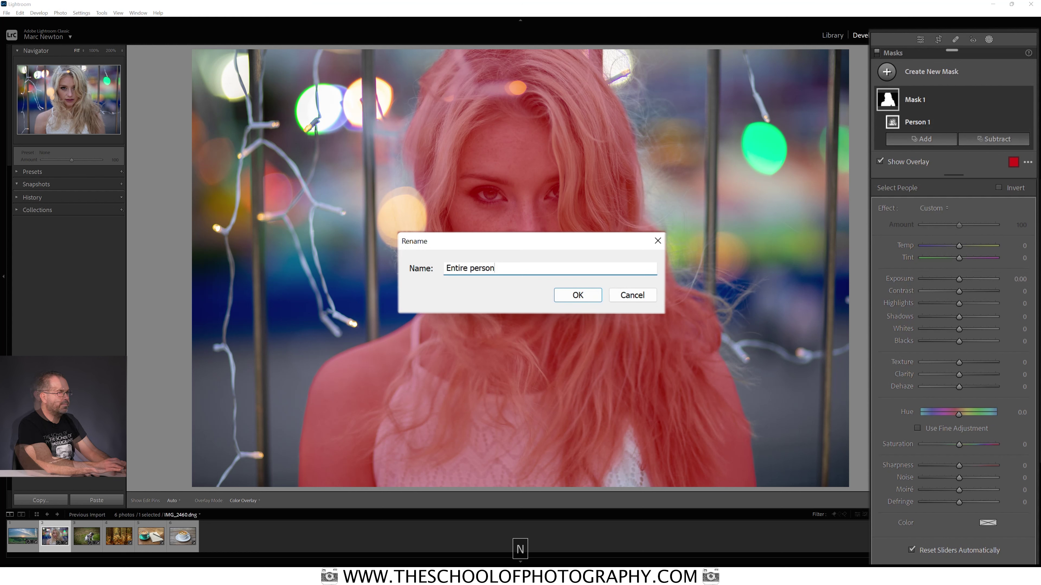
left_click(578, 296)
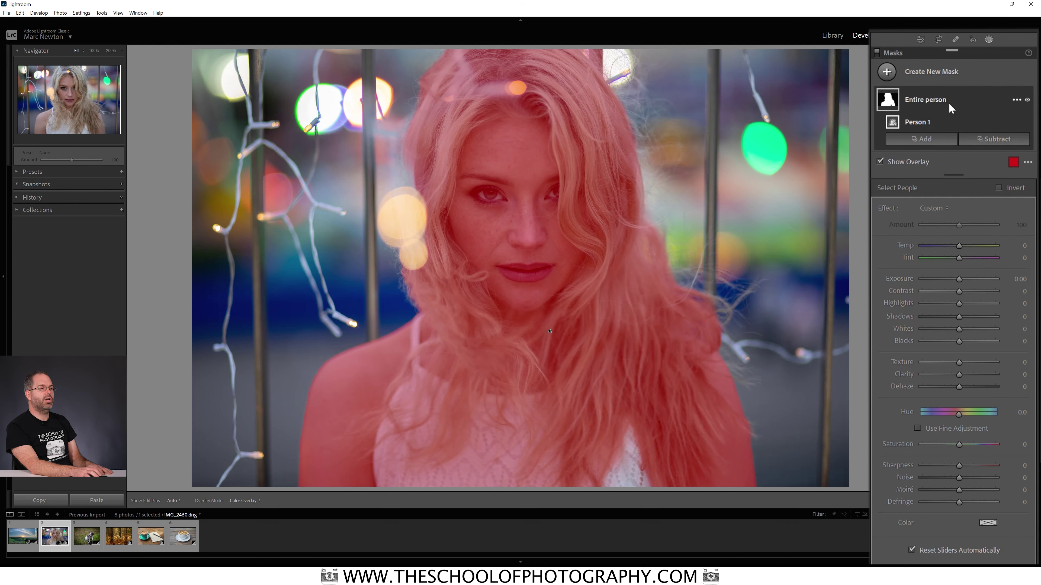
left_click(924, 138)
left_click(881, 258)
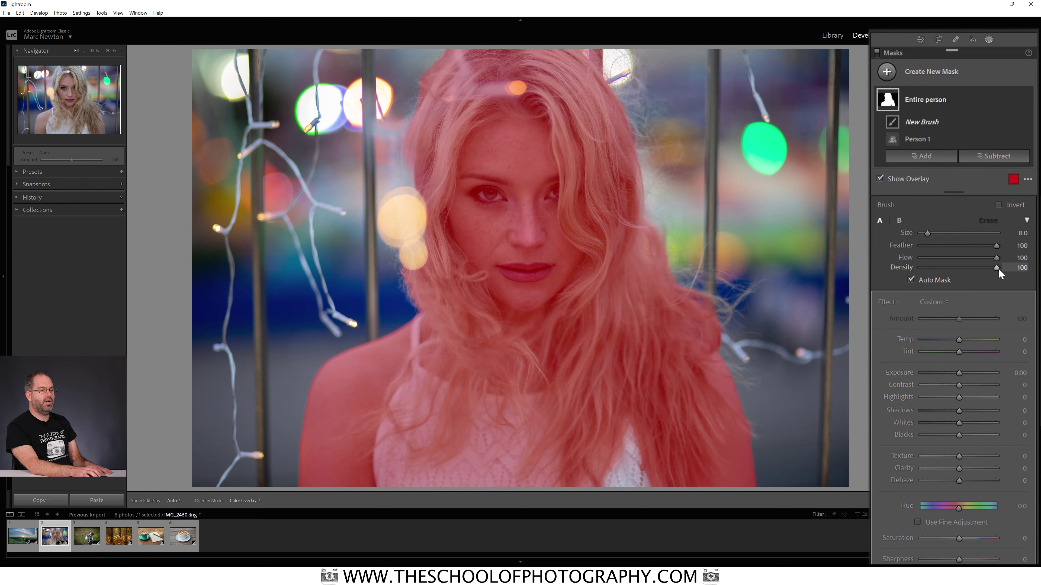
key("h")
mouse_move(646, 430)
left_mouse_down()
mouse_move(623, 446)
mouse_move(627, 476)
left_mouse_up()
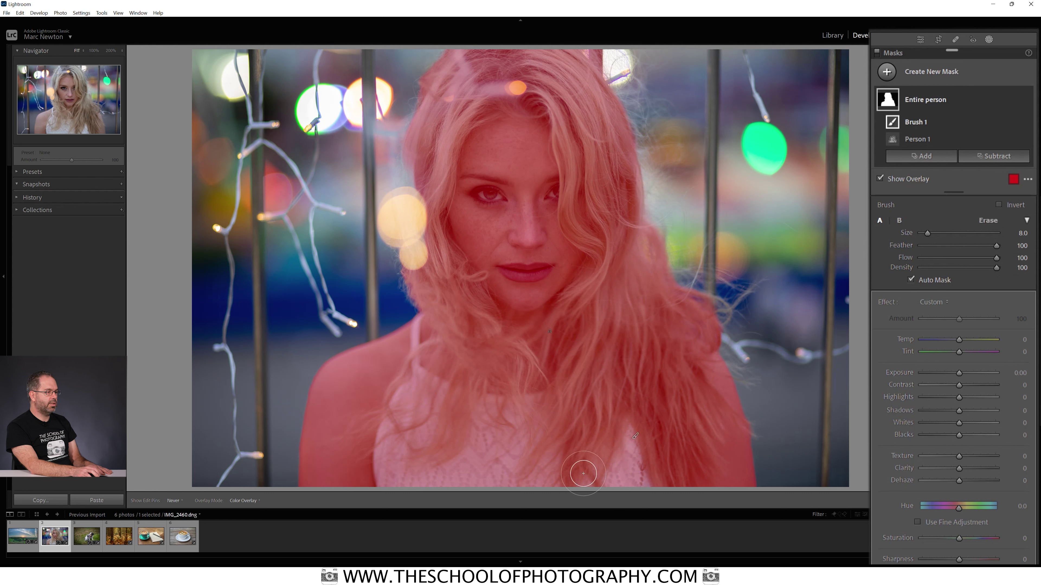
key("h")
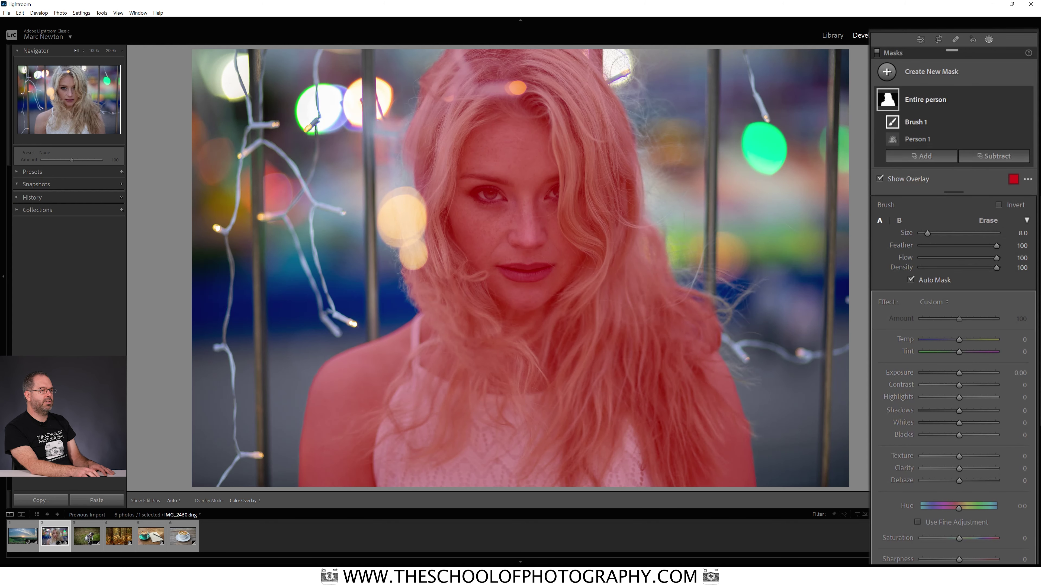
key("Escape")
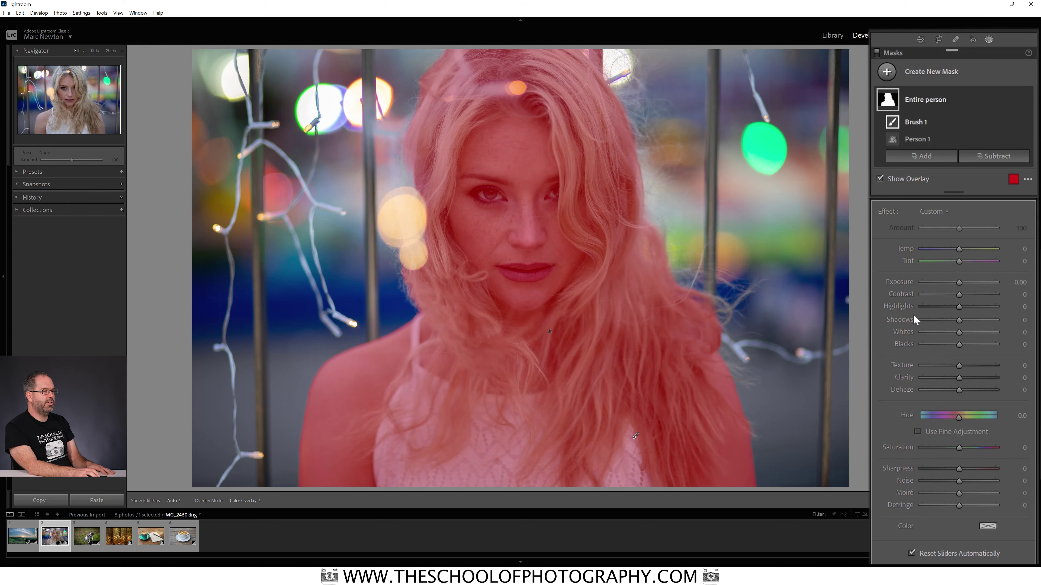
Hide the overlay and set the Entire person mask's Highlights to −29, Shadows to 24, Whites to 12 and Blacks to −7.
key("o")
mouse_move(962, 321)
left_mouse_down()
mouse_move(984, 322)
mouse_move(948, 306)
mouse_move(967, 320)
left_mouse_up()
left_click_drag(958, 332, 956, 345)
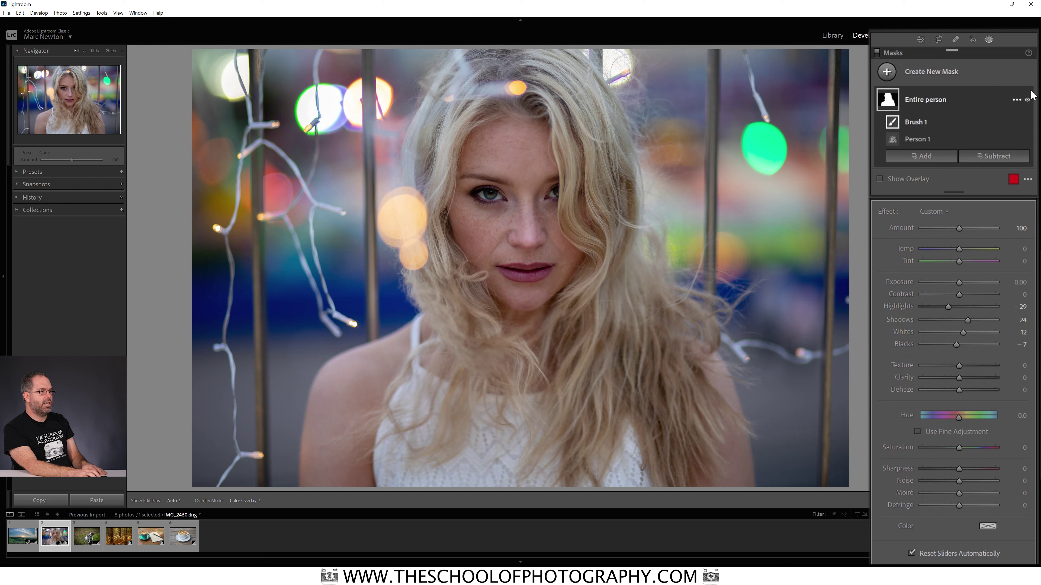
Compare the portrait with and without the Entire person mask's tonal adjustments.
left_click(1027, 100)
left_click(1028, 100)
left_click(1027, 100)
left_click(1027, 100)
left_click(1027, 100)
left_click(1027, 100)
left_click(1027, 100)
left_click(1027, 100)
left_click(1027, 100)
left_click(1027, 100)
left_click(1028, 100)
left_click(1027, 100)
left_click(1027, 100)
left_click(1028, 100)
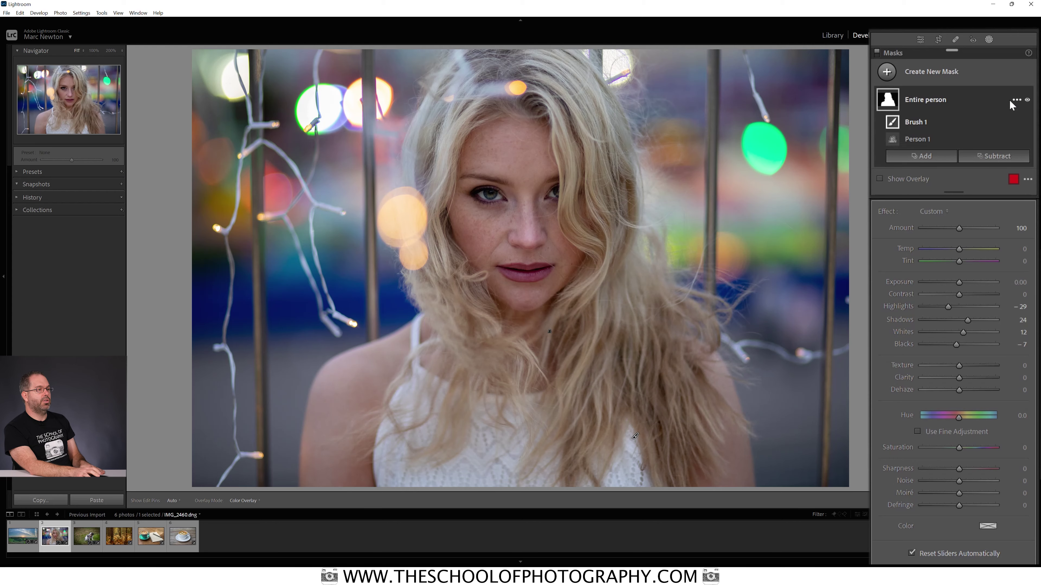
Create one Select People mask of Person 1 covering Face Skin, Eyebrows, Eye Sclera, Iris and Pupil, Lips and Teeth.
left_click(885, 73)
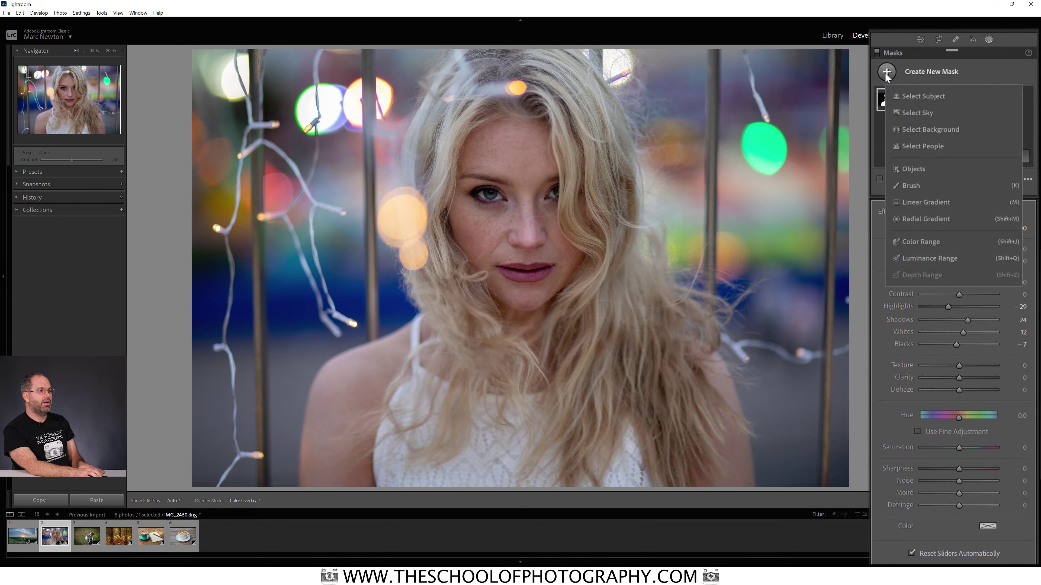
left_click(922, 143)
left_click(861, 353)
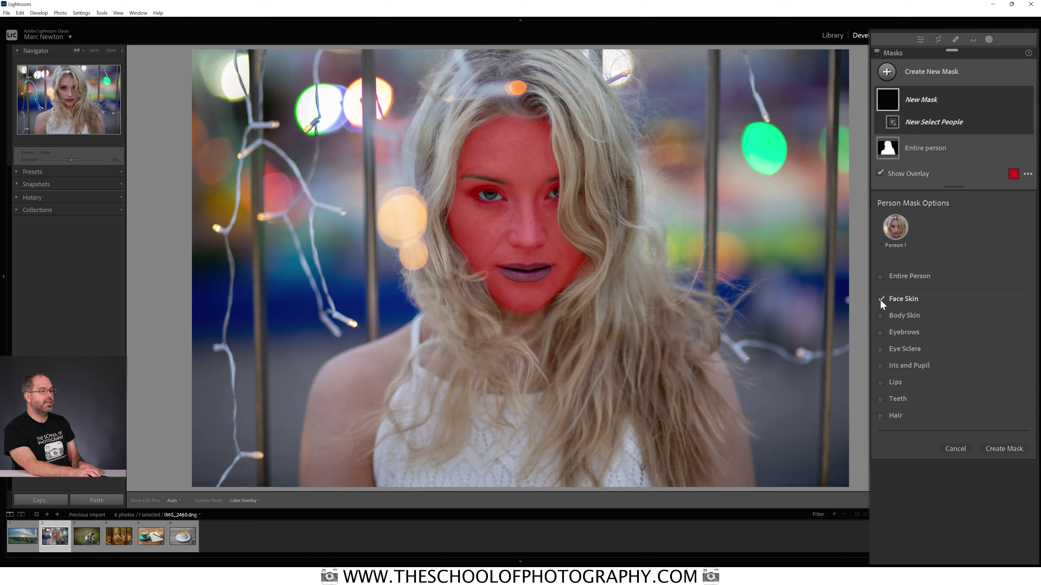
left_click(880, 333)
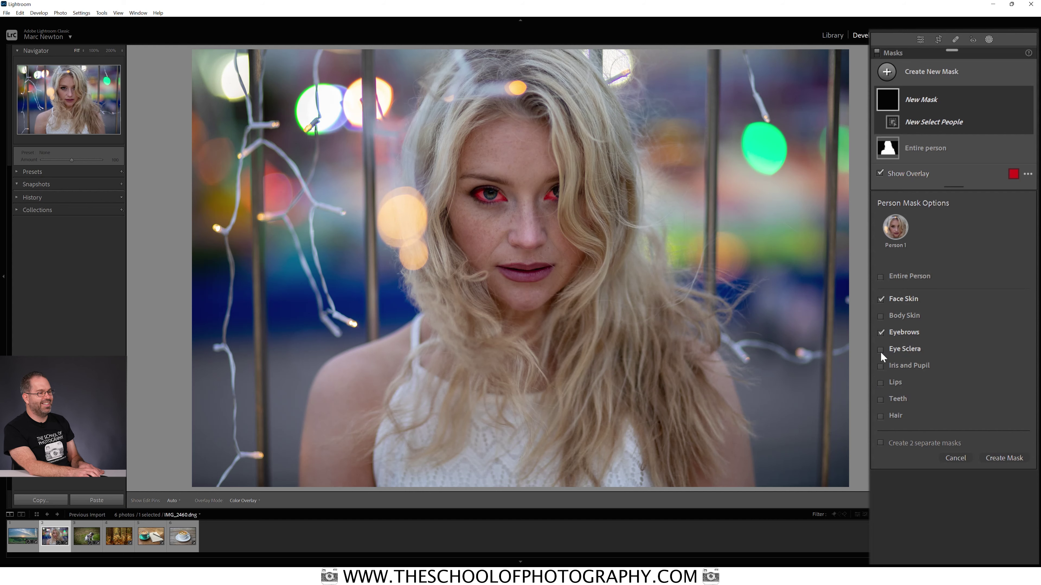
left_click(880, 365)
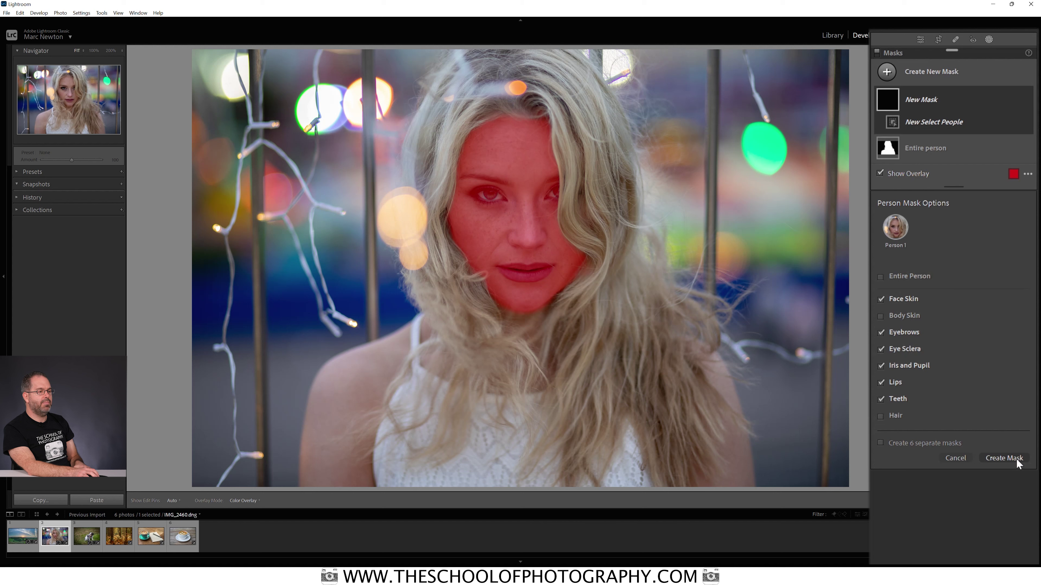
left_click(1016, 459)
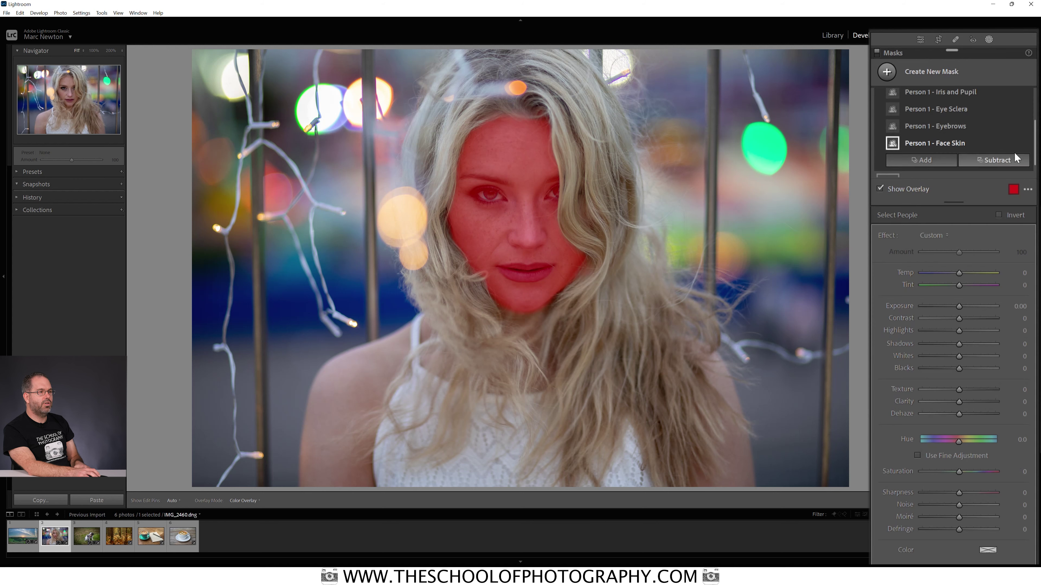
Rename the new facial features mask as Face.
left_click_drag(1034, 145, 1035, 107)
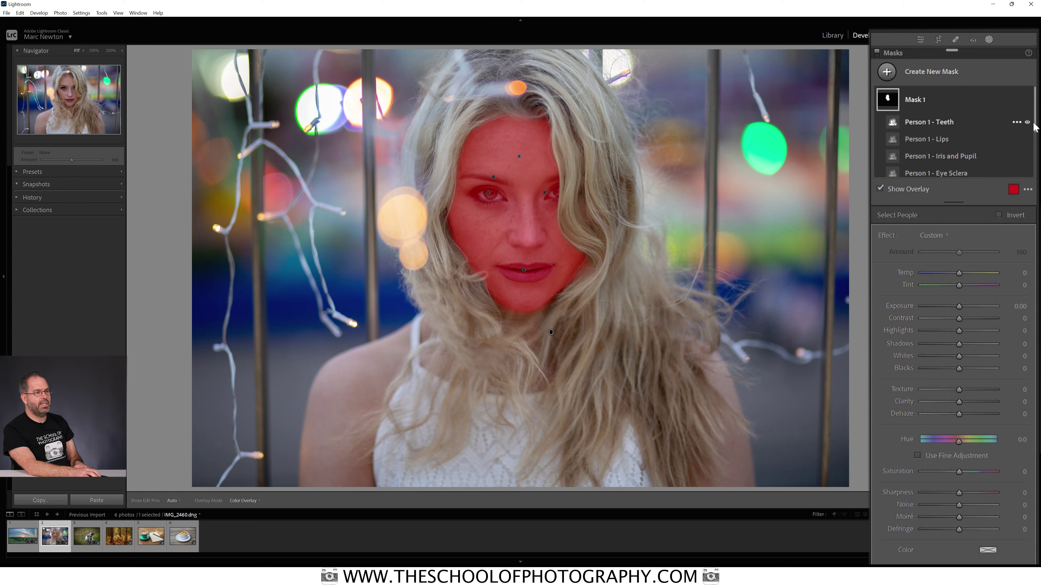
left_click_drag(1033, 128, 1032, 148)
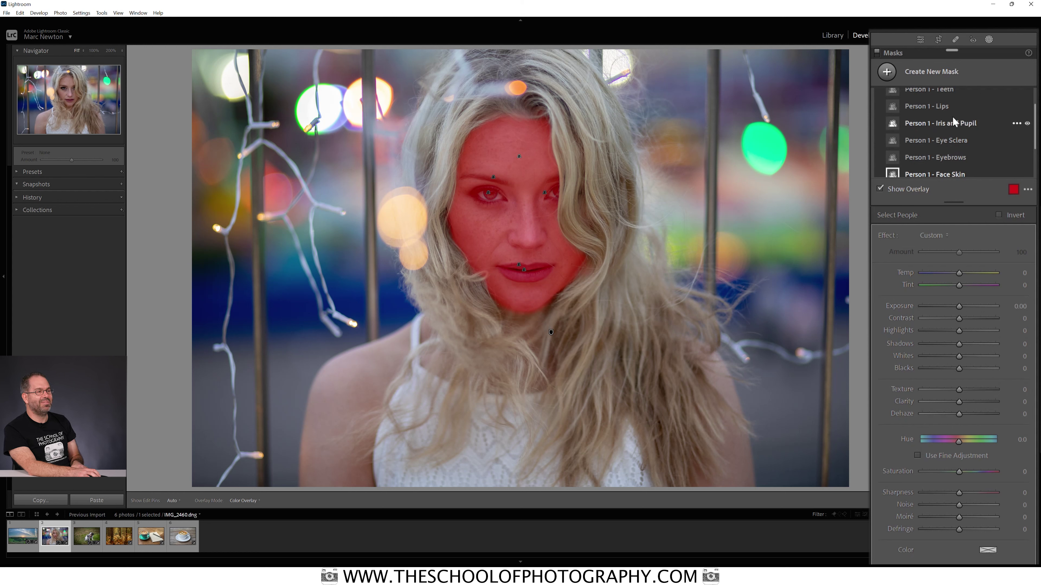
scroll(1035, 135, "up", 2)
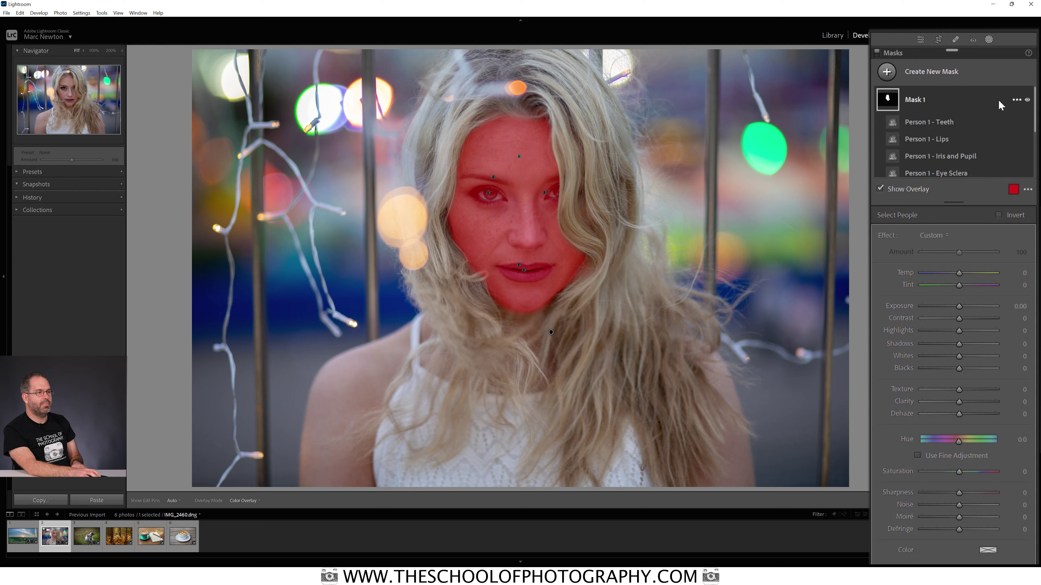
left_click(1016, 101)
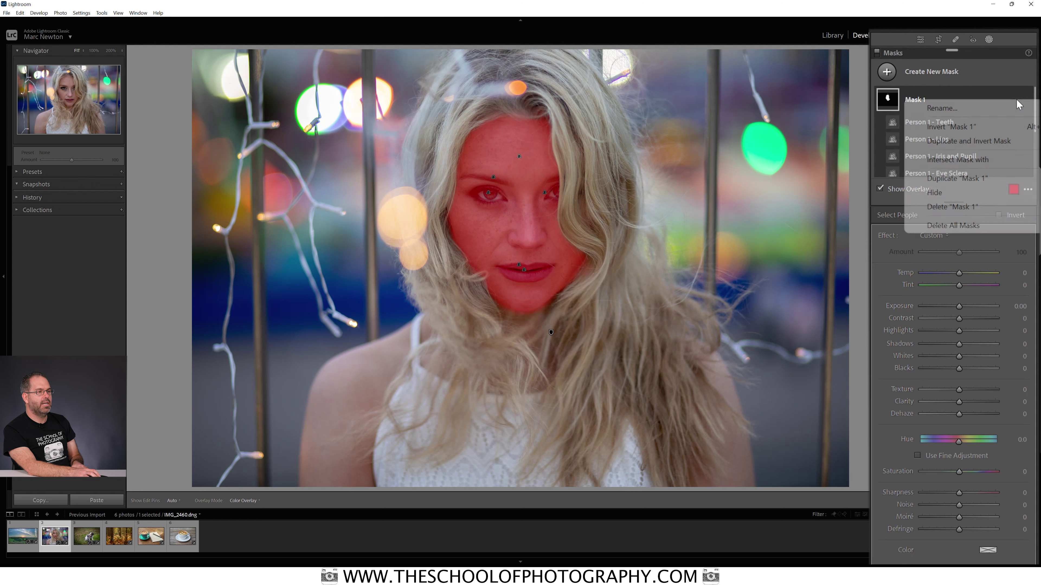
left_click(980, 109)
type("Face")
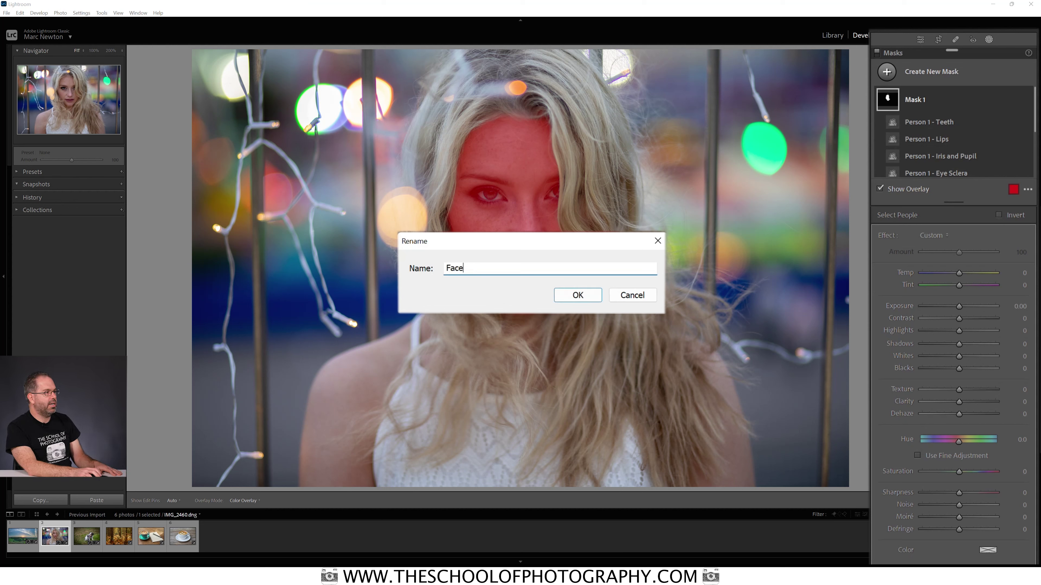
left_click(597, 297)
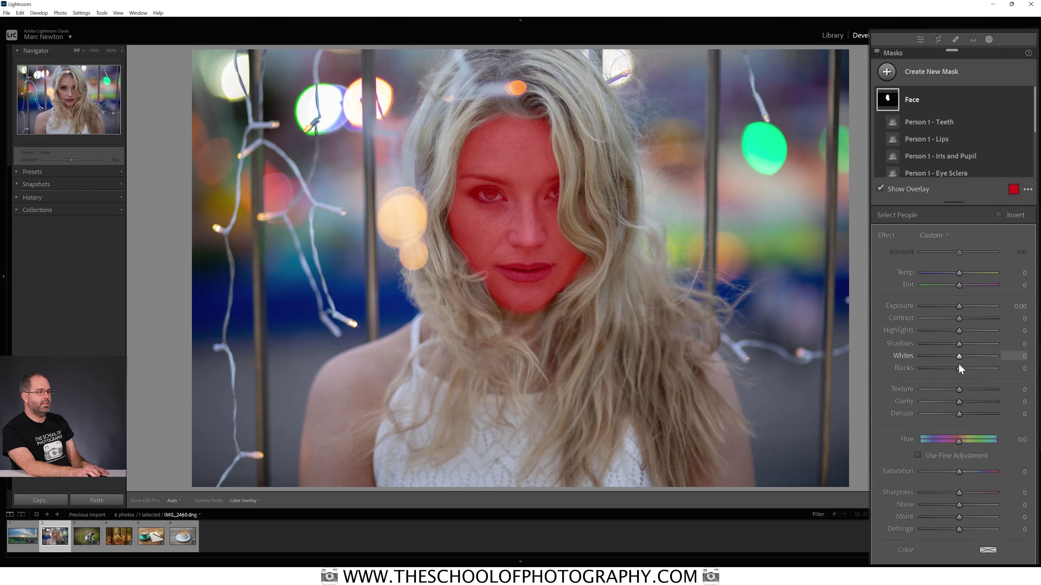
Set the Face mask's Highlights to −10, Shadows to 100, Whites to 16 and Blacks to −6.
left_click_drag(962, 344, 983, 345)
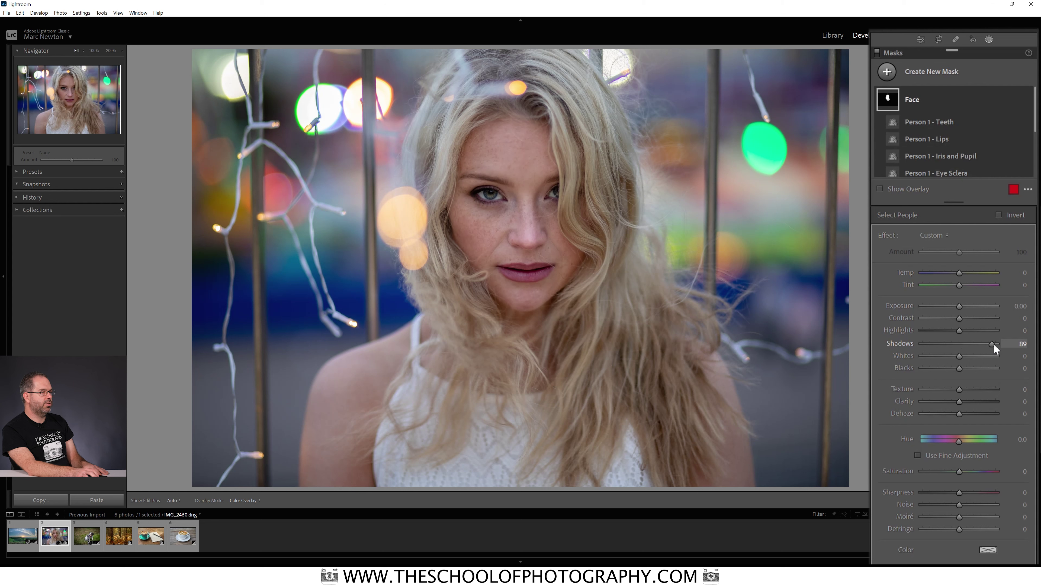
left_click_drag(994, 344, 954, 331)
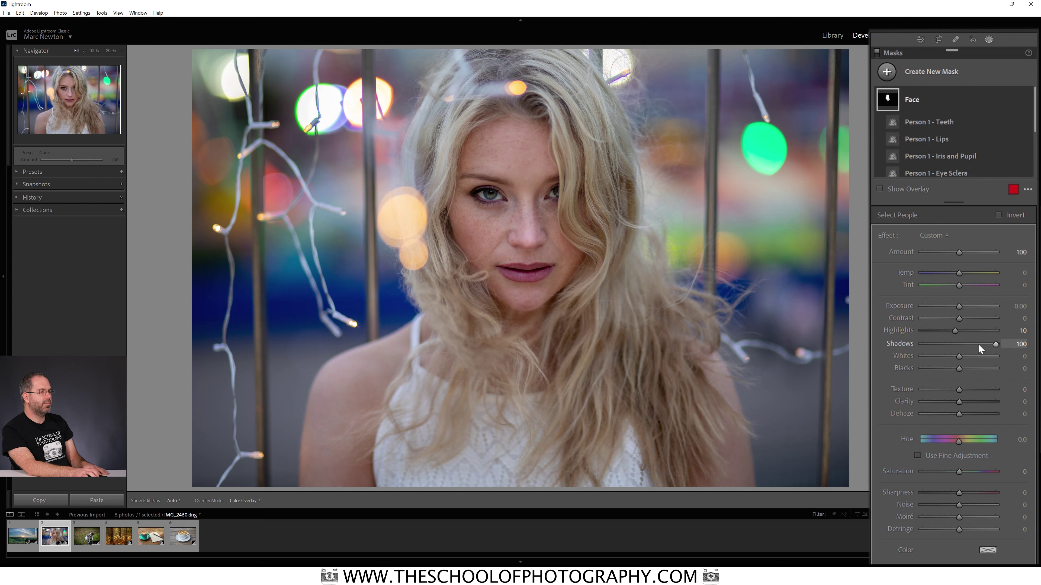
left_click_drag(958, 368, 964, 357)
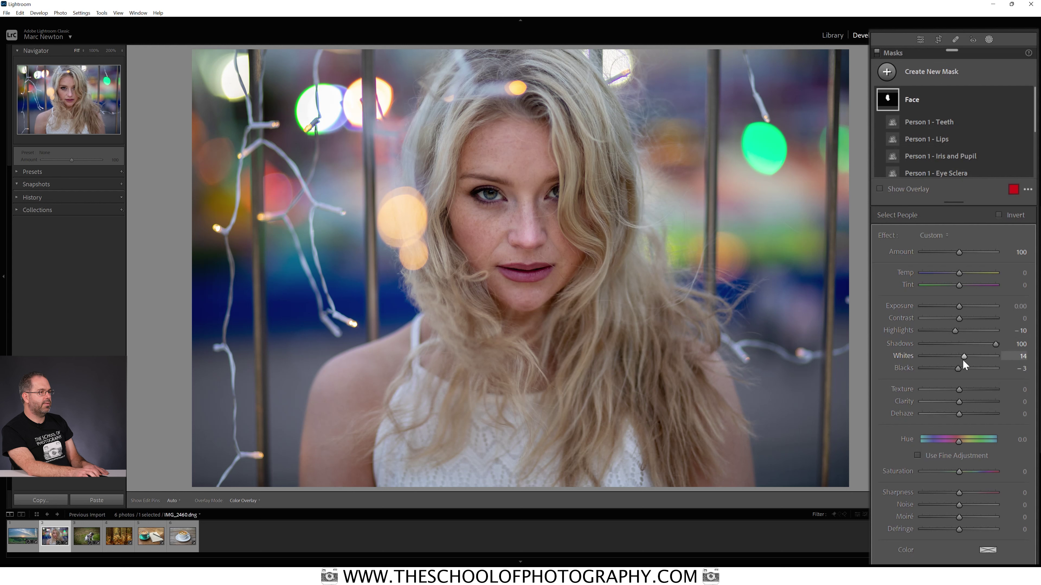
left_click_drag(956, 370, 957, 369)
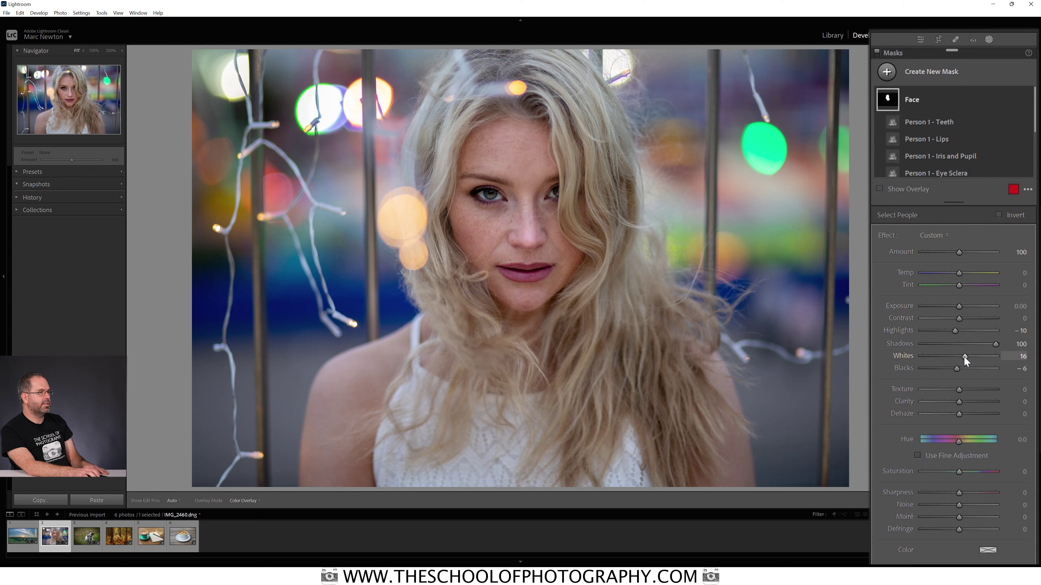
Compare the portrait with and without the Face mask's adjustments.
left_click(1027, 100)
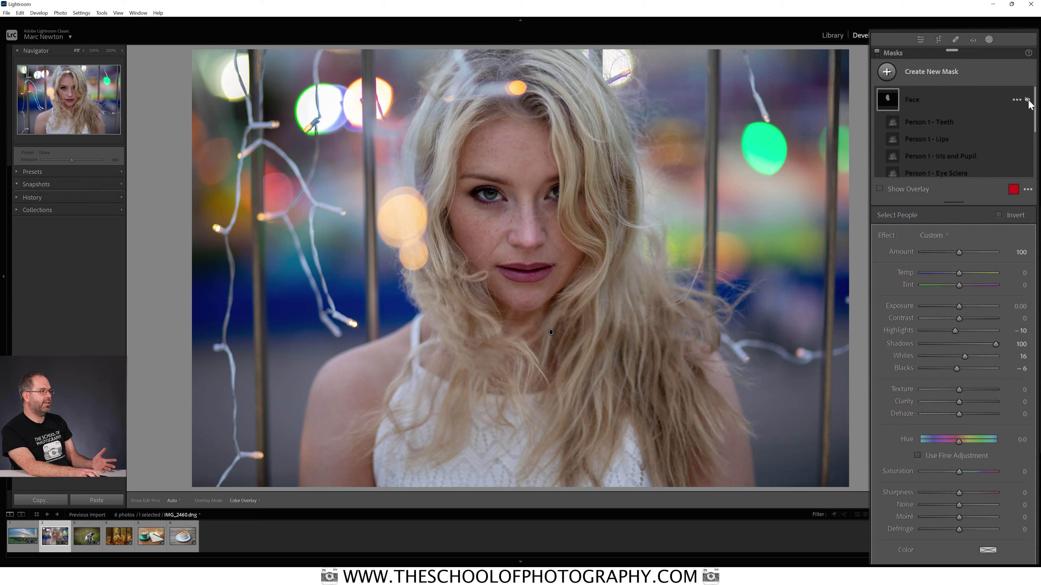
left_click(1027, 100)
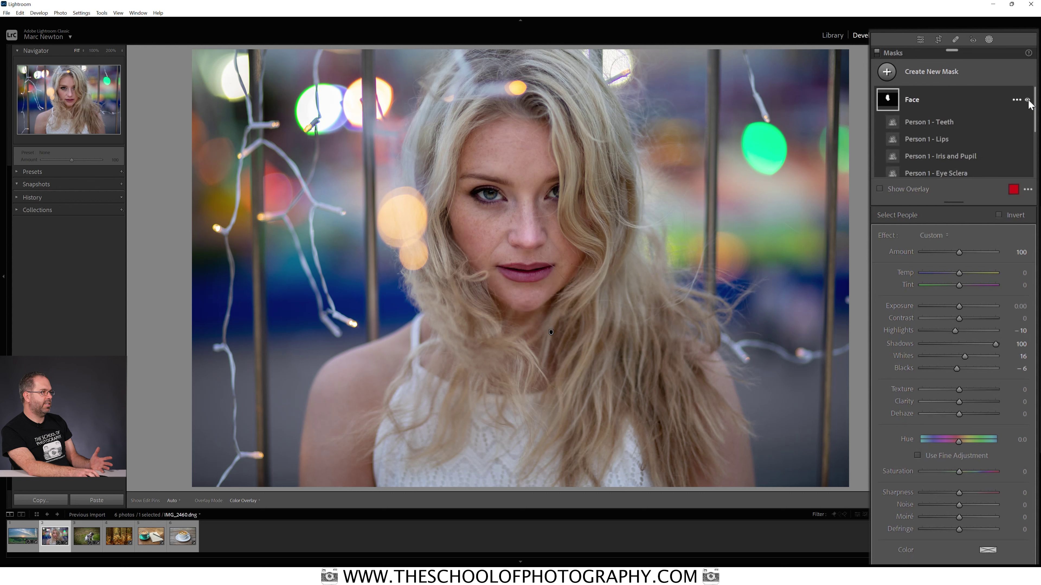
left_click(1027, 100)
left_click(1028, 100)
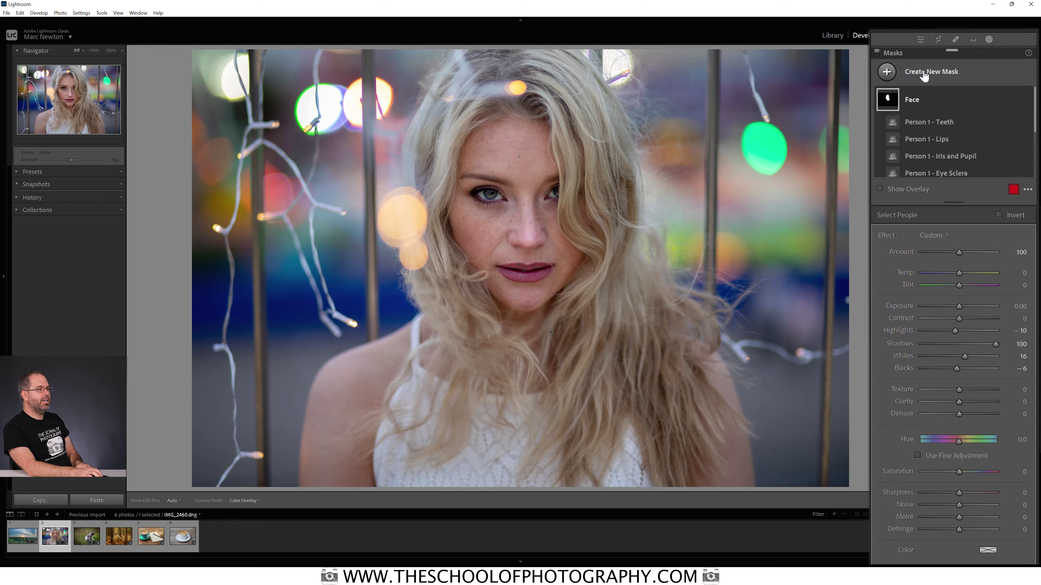
Create one new Select People mask of Person 1 covering Eye Sclera and Iris and Pupil.
left_click(888, 72)
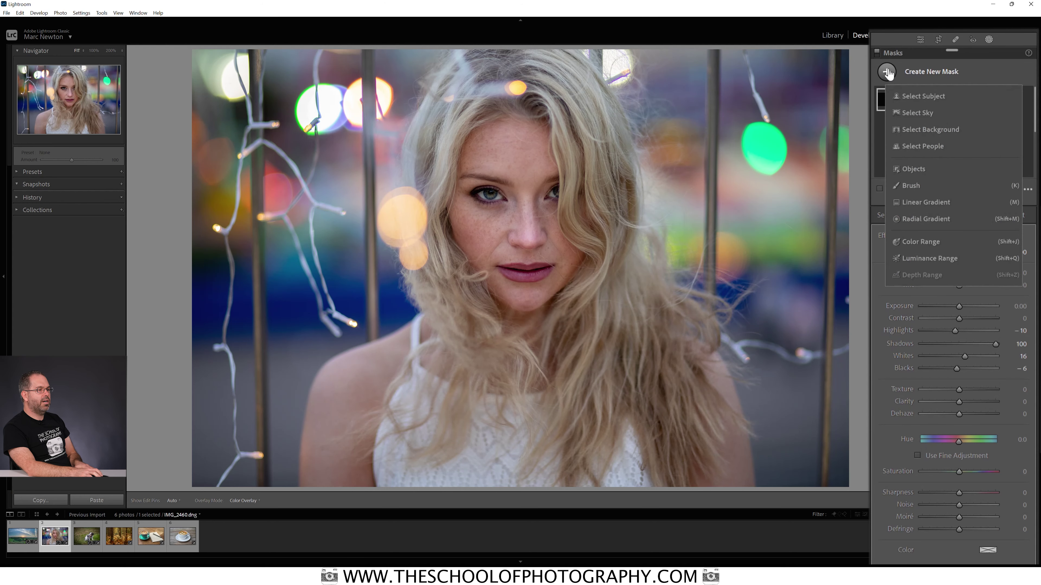
left_click(920, 147)
left_click(902, 247)
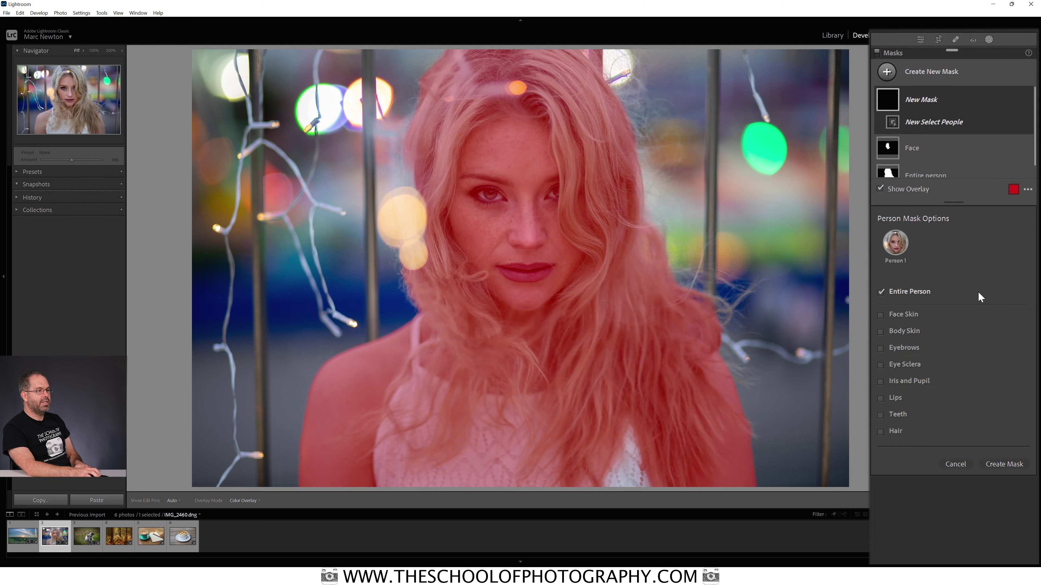
left_click(881, 365)
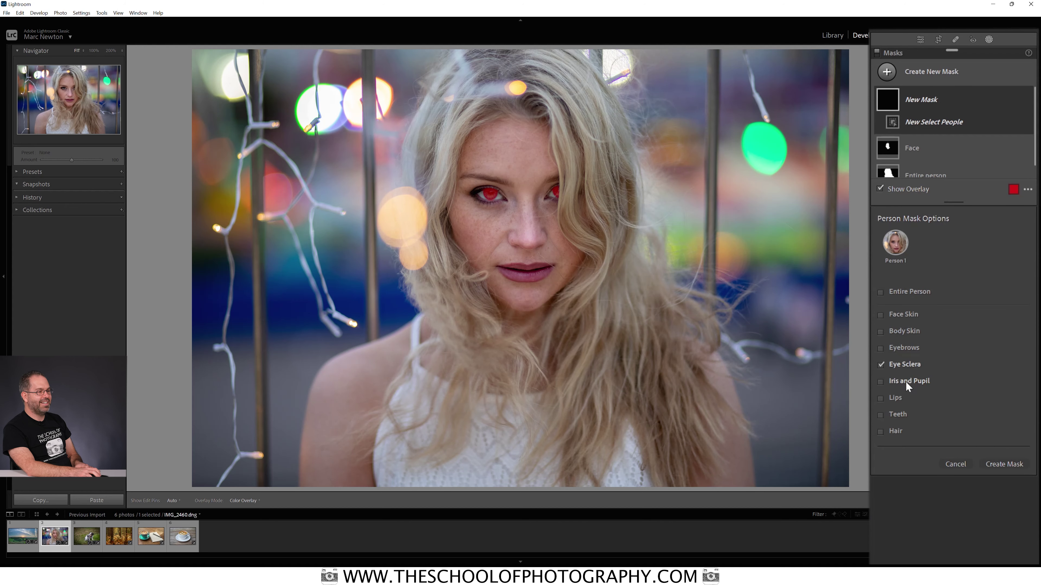
left_click(880, 382)
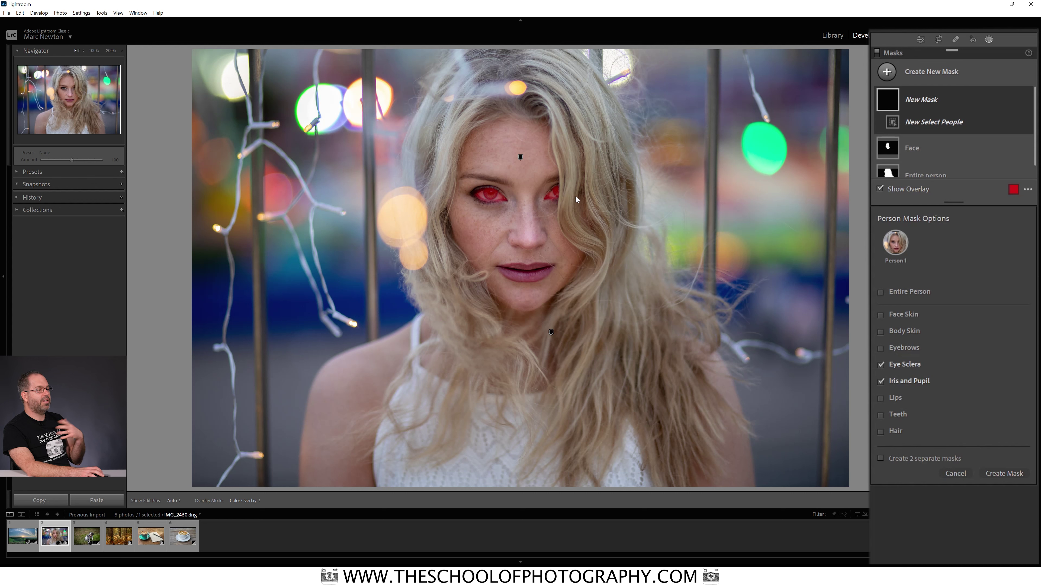
left_click(1014, 472)
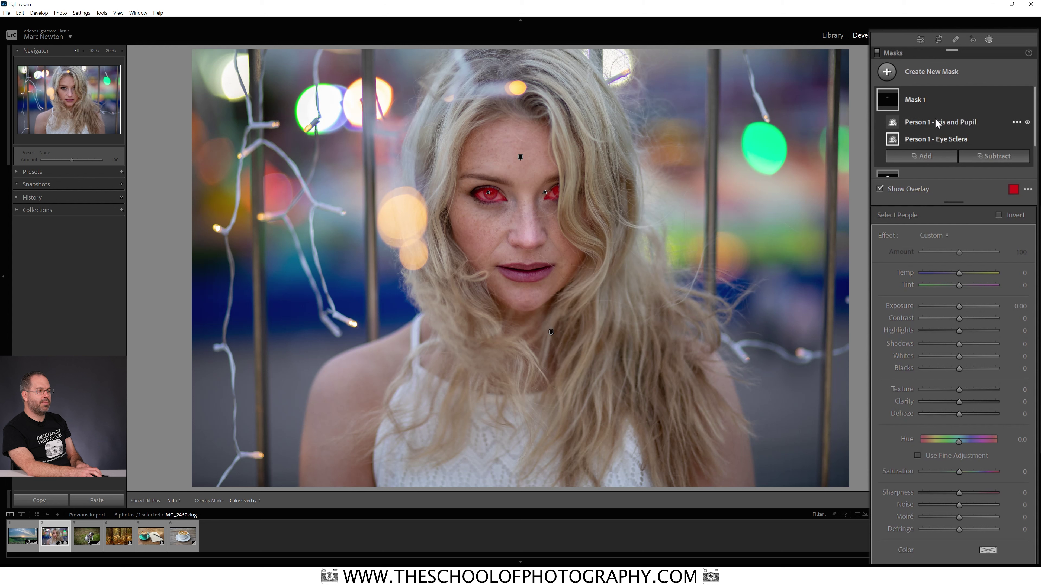
Rename the new mask of the sclera, irises and pupils as Eyes.
left_click(1017, 100)
left_click(996, 107)
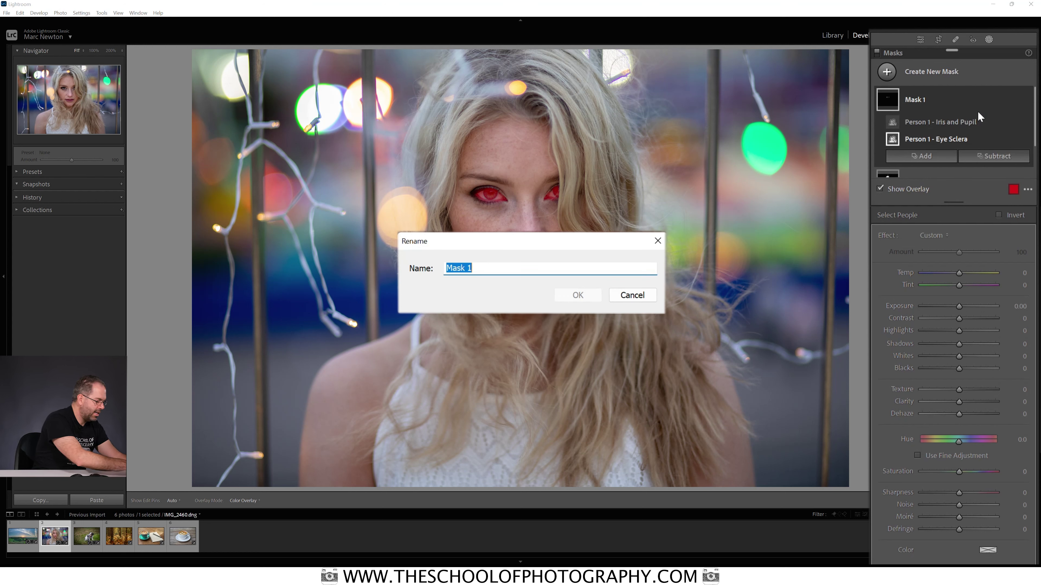
type("Eyes")
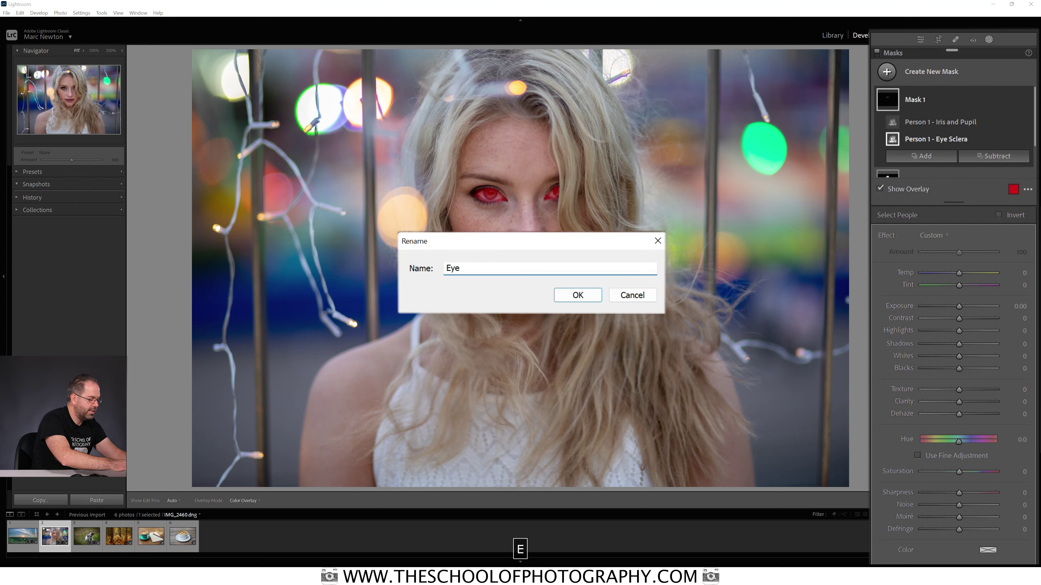
key("Return")
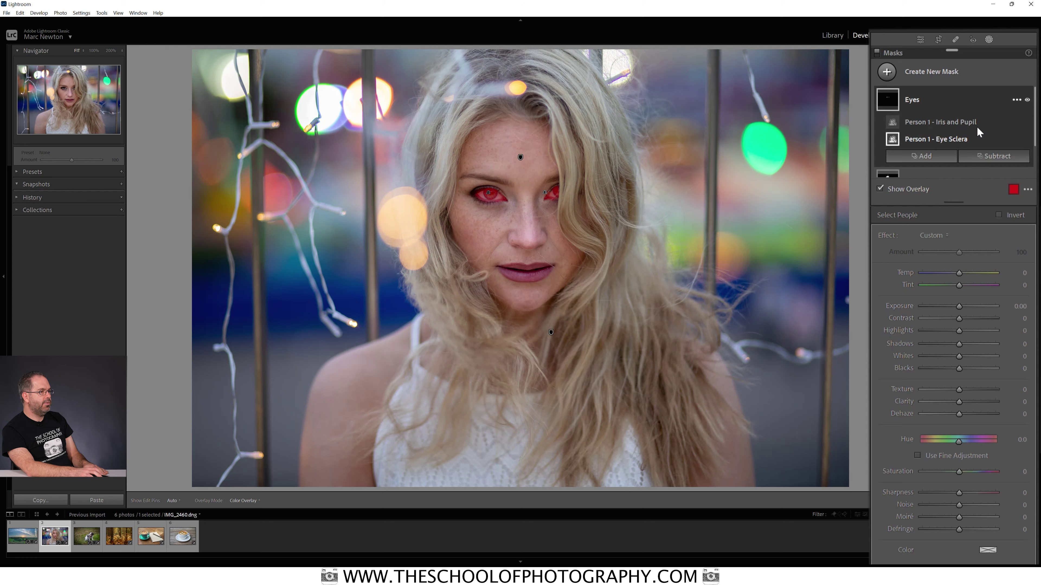
Brighten the eyes by setting the Eyes mask's Highlights to 46, Shadows to 99 and Whites to 17.
left_click_drag(958, 345, 959, 344)
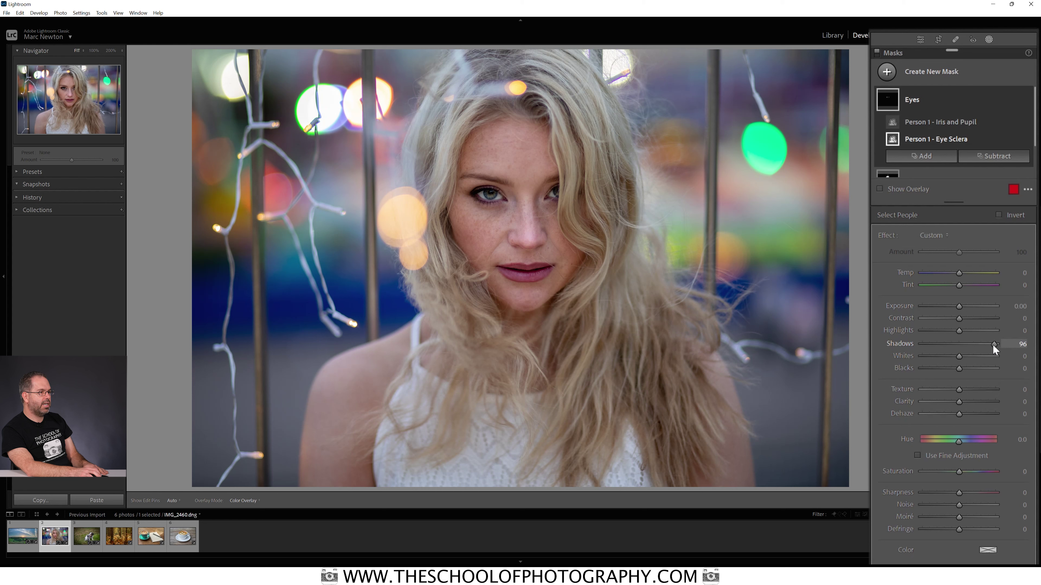
left_click_drag(993, 345, 993, 343)
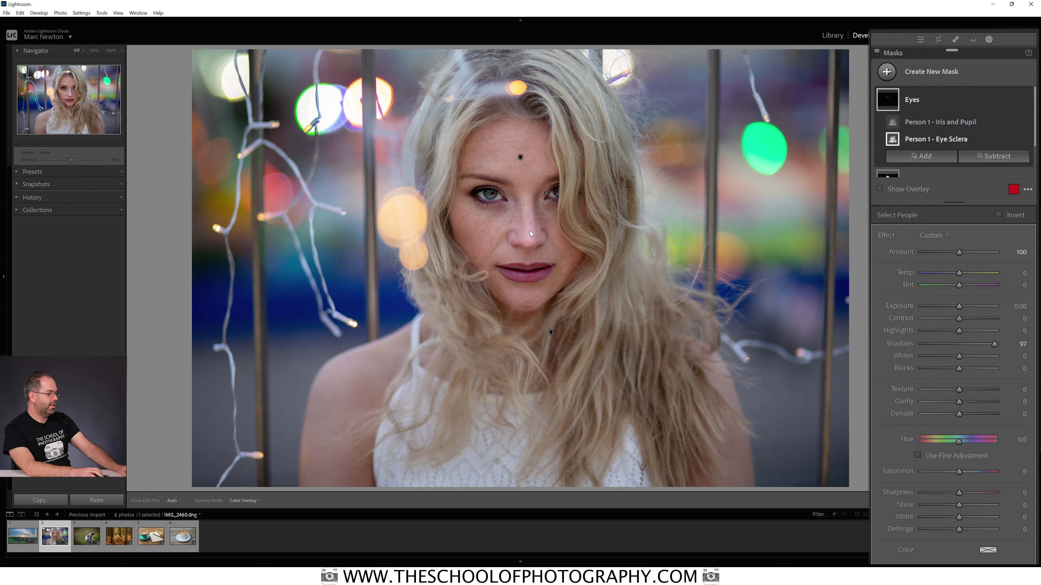
key("space")
left_click_drag(530, 231, 492, 304)
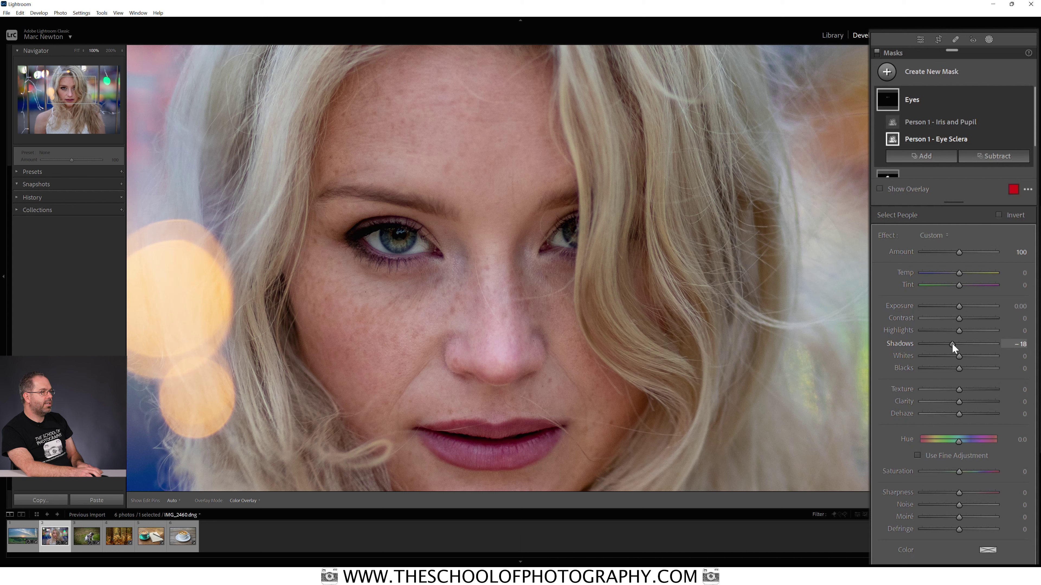
left_click_drag(960, 345, 960, 368)
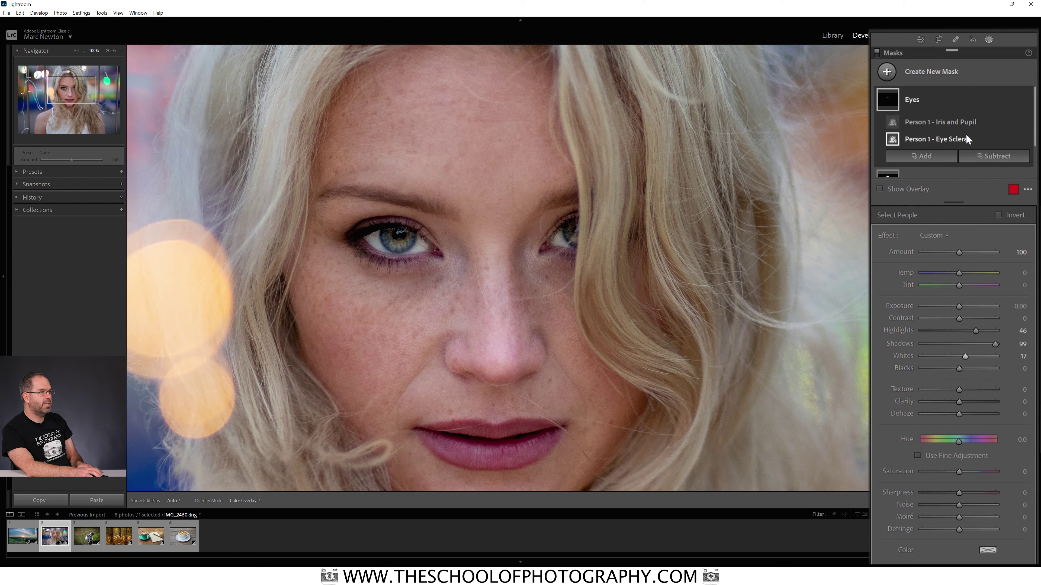
Compare the eyes close up with and without the Eyes mask's adjustments.
left_click(1028, 100)
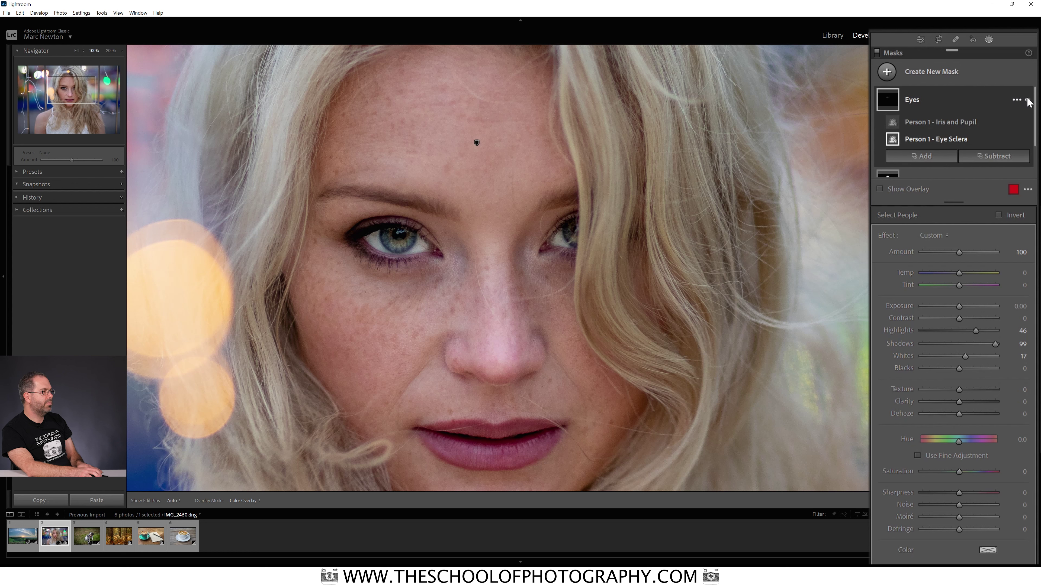
left_click(1028, 100)
left_click(1028, 100)
left_click(1027, 100)
left_click(1028, 100)
left_click(1028, 100)
left_click(1028, 100)
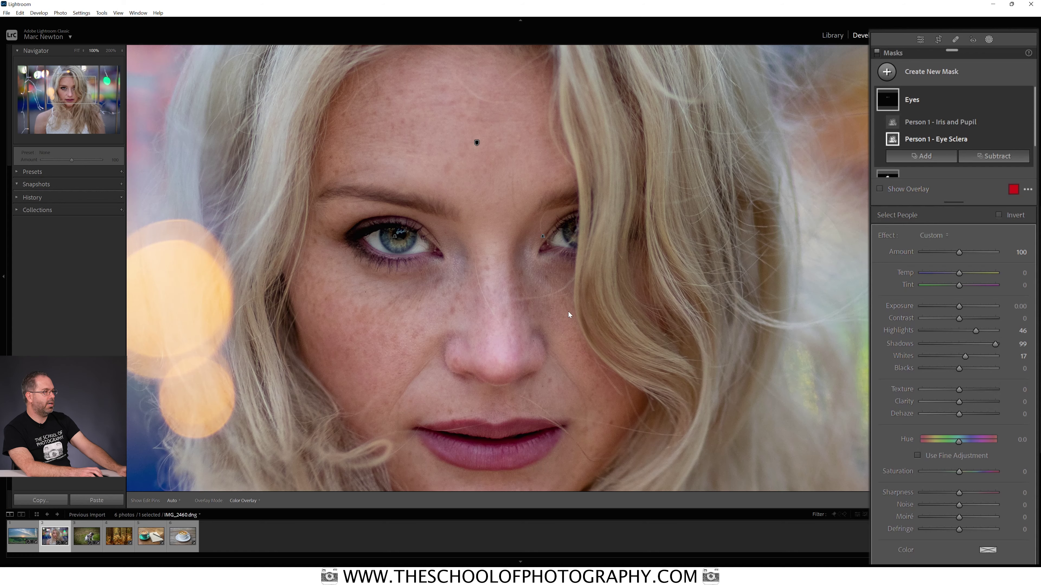
Compare the whole portrait with and without the Eyes mask to judge the strength of the effect.
key("space")
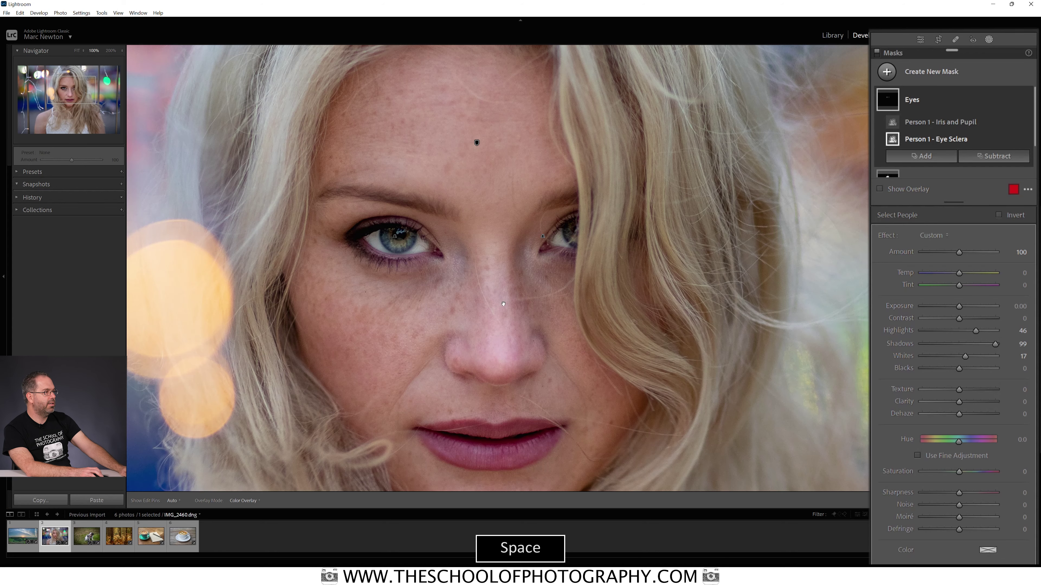
left_click(503, 304)
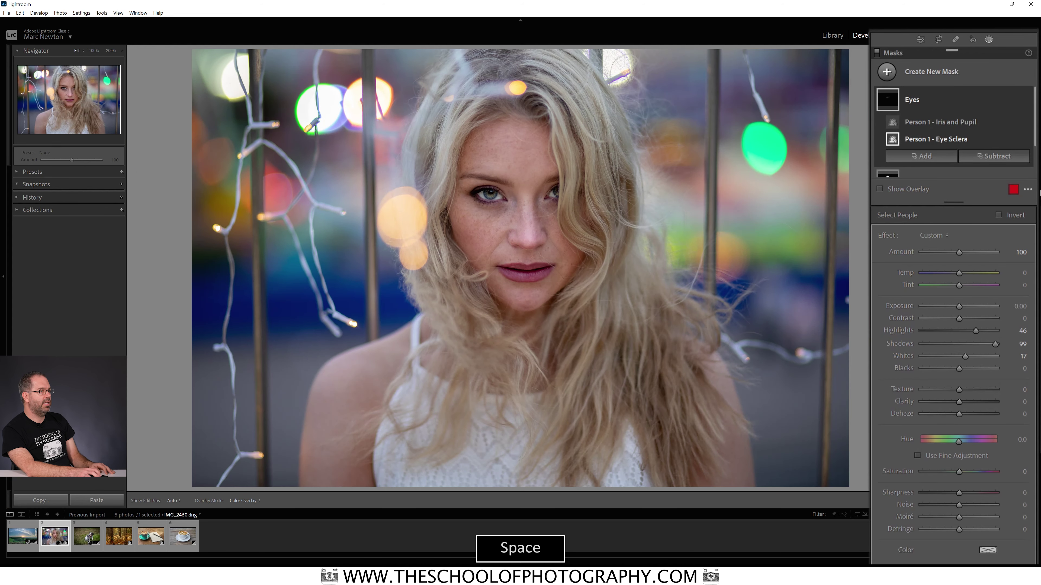
left_click(1027, 100)
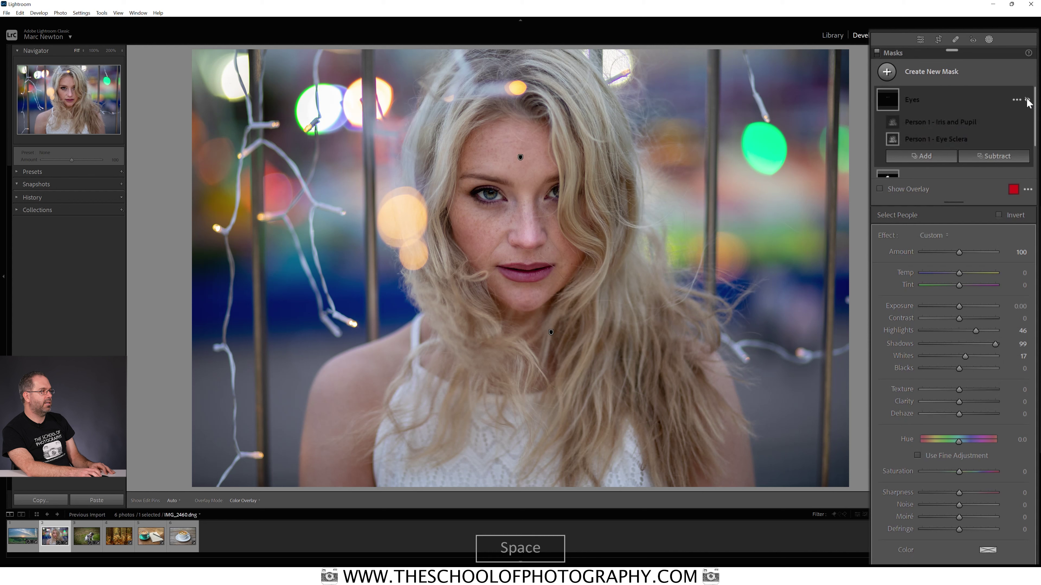
left_click(1027, 100)
left_click(1027, 100)
left_click(1027, 100)
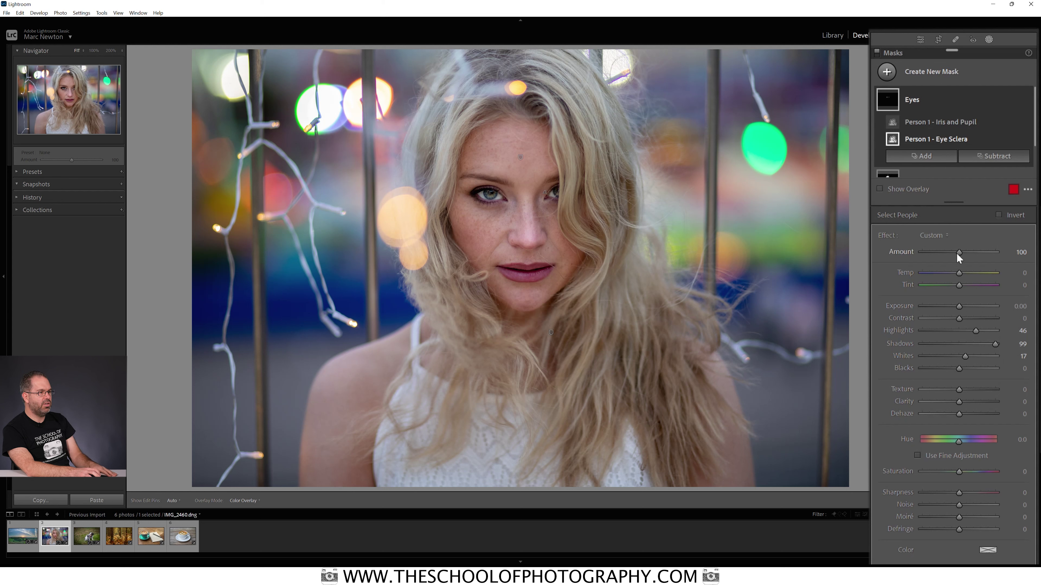
Reduce the Eyes mask's Amount to 70 and compare the portrait with and without the mask.
mouse_move(960, 255)
left_mouse_down()
mouse_move(979, 258)
mouse_move(936, 255)
mouse_move(951, 259)
left_mouse_up()
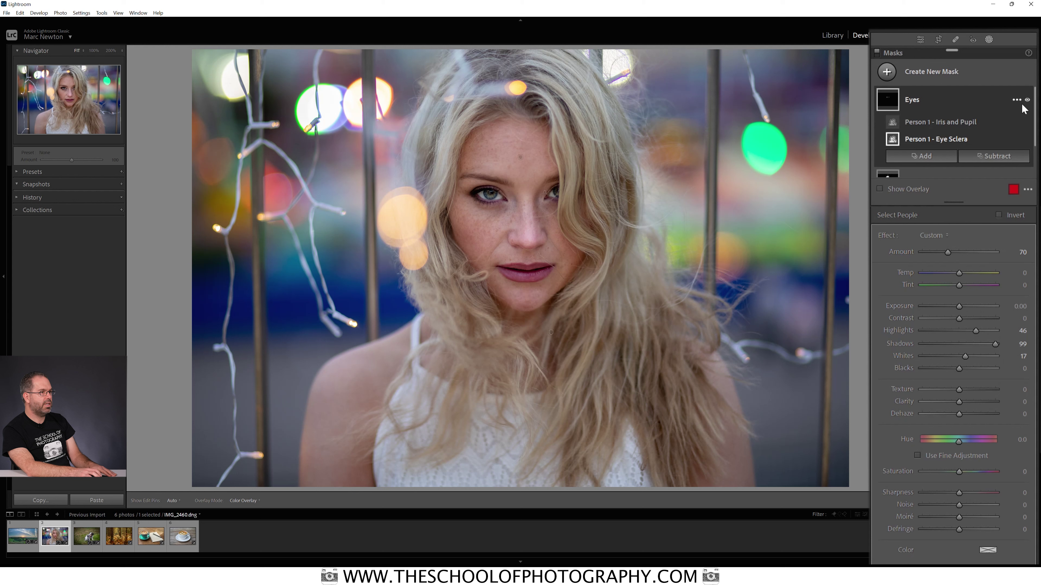
left_click(1026, 101)
left_click(1027, 102)
left_click(1027, 102)
left_click(1028, 102)
left_click(1027, 101)
left_click(1027, 101)
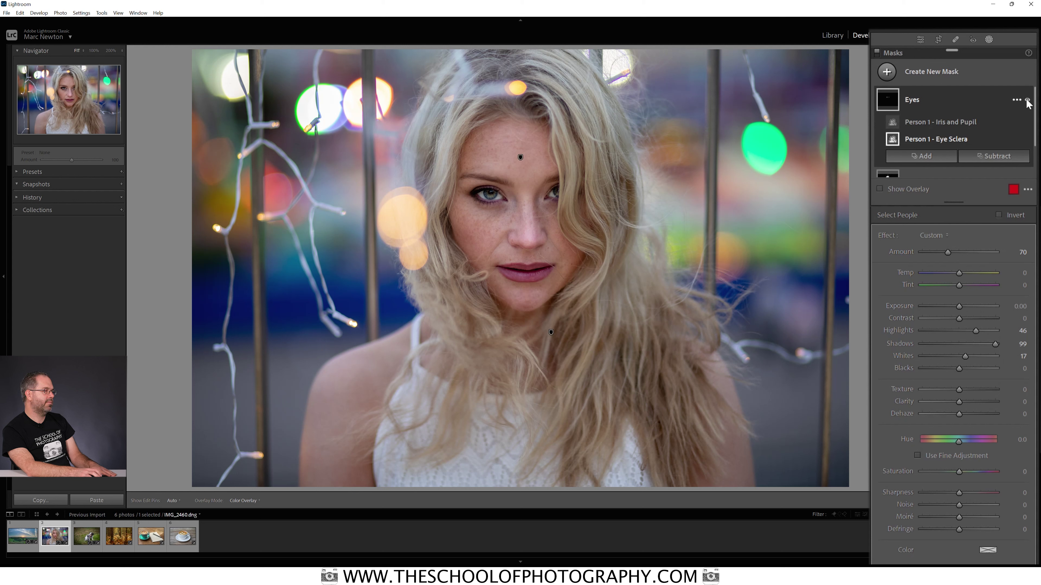
left_click(1027, 101)
left_click(1027, 101)
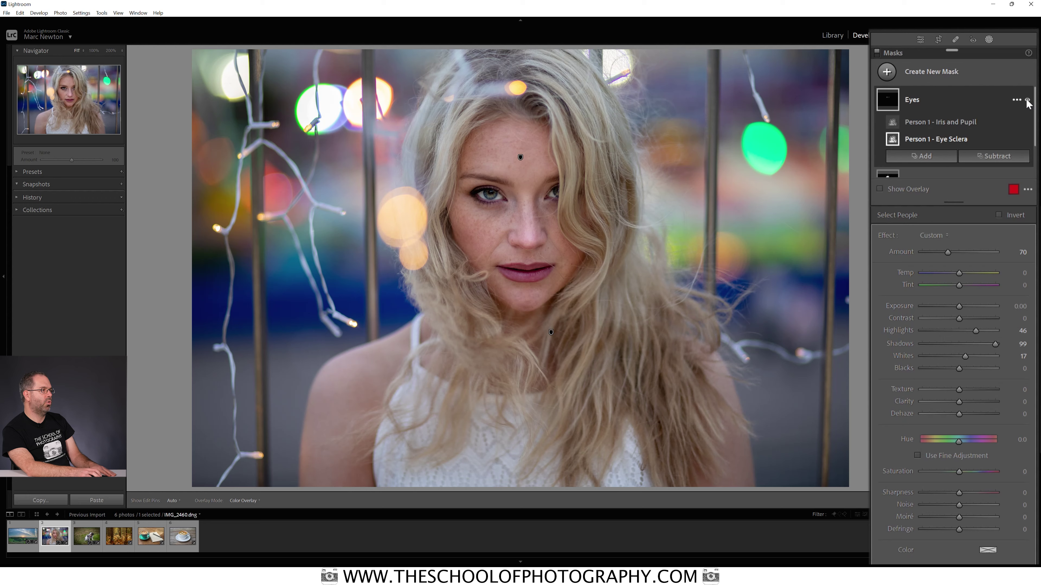